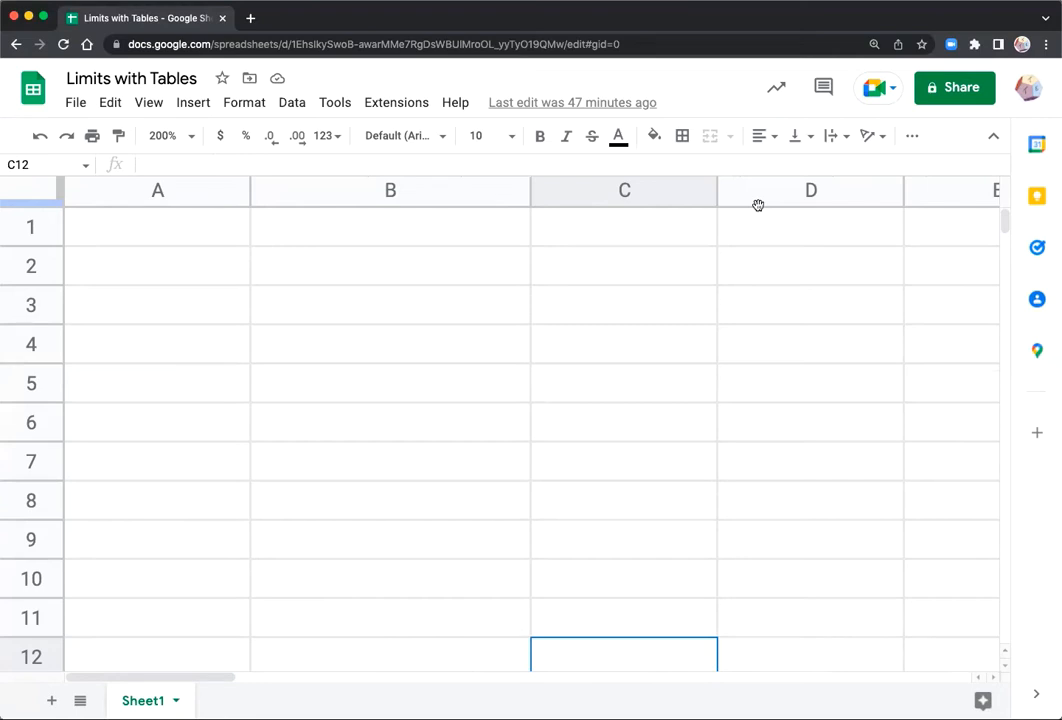
- Enter the column headers x in cell A1 and f(x) in cell B1
{"action": "left_click", "coordinate": [197, 228]}
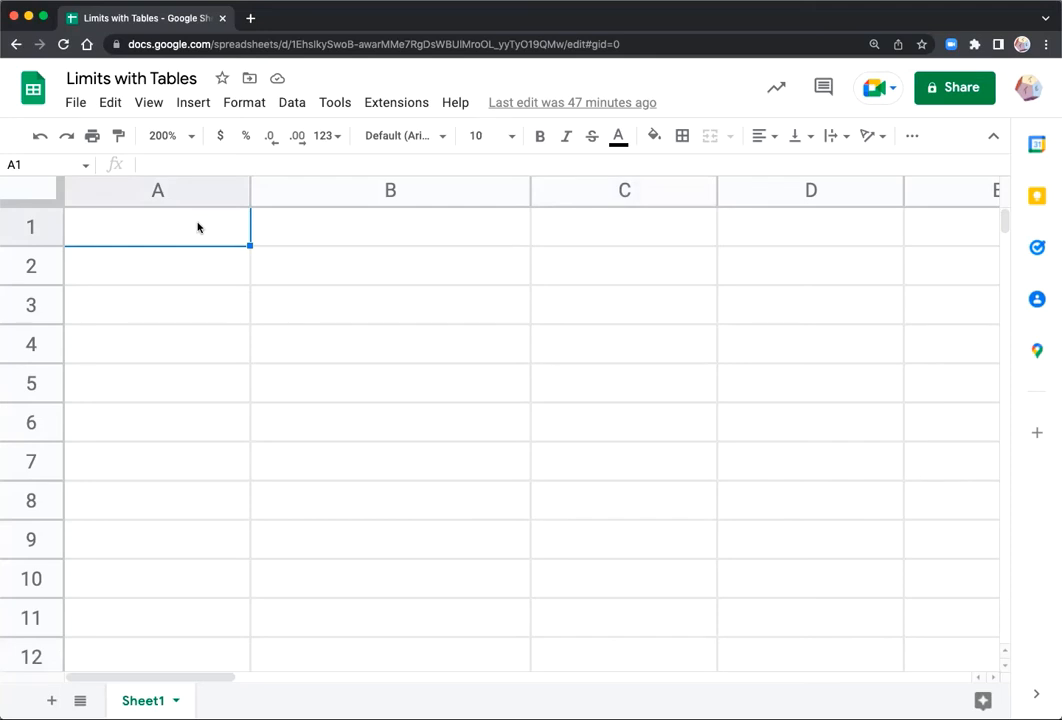
{"action": "type", "text": "x"}
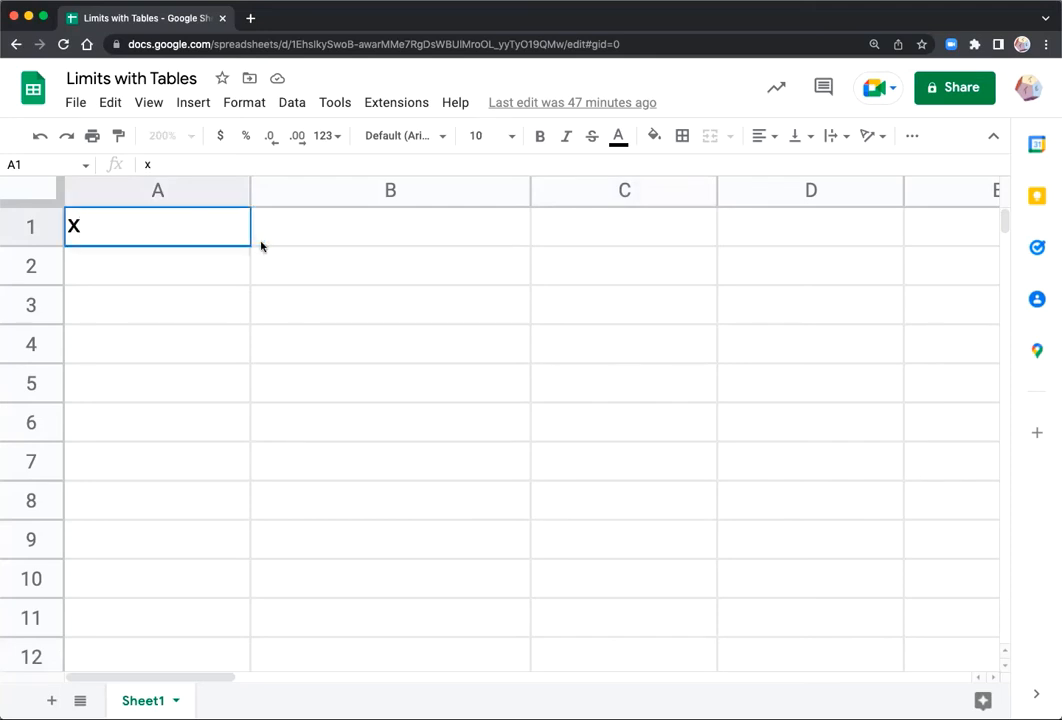
{"action": "left_click", "coordinate": [288, 243]}
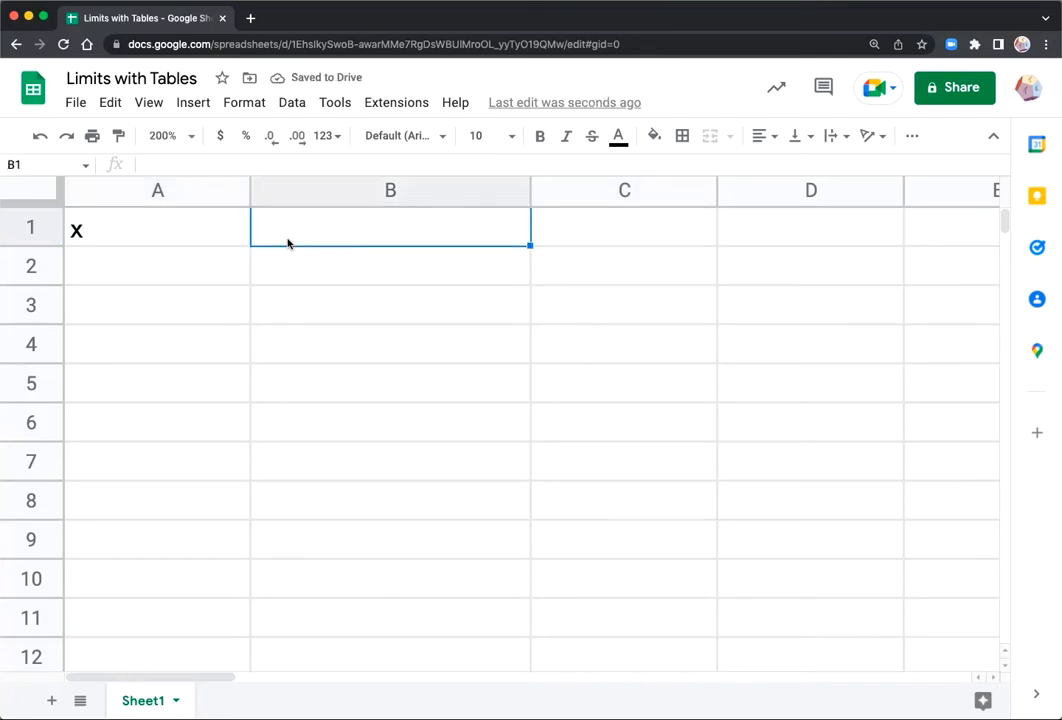
{"action": "type", "text": "f("}
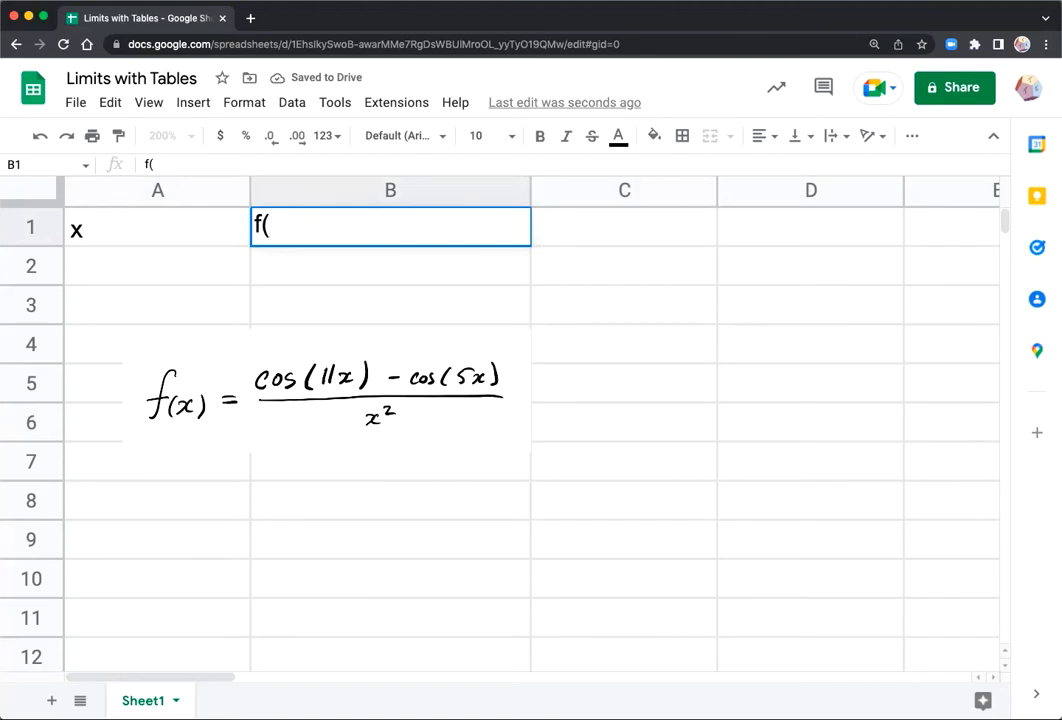
{"action": "type", "text": "x)"}
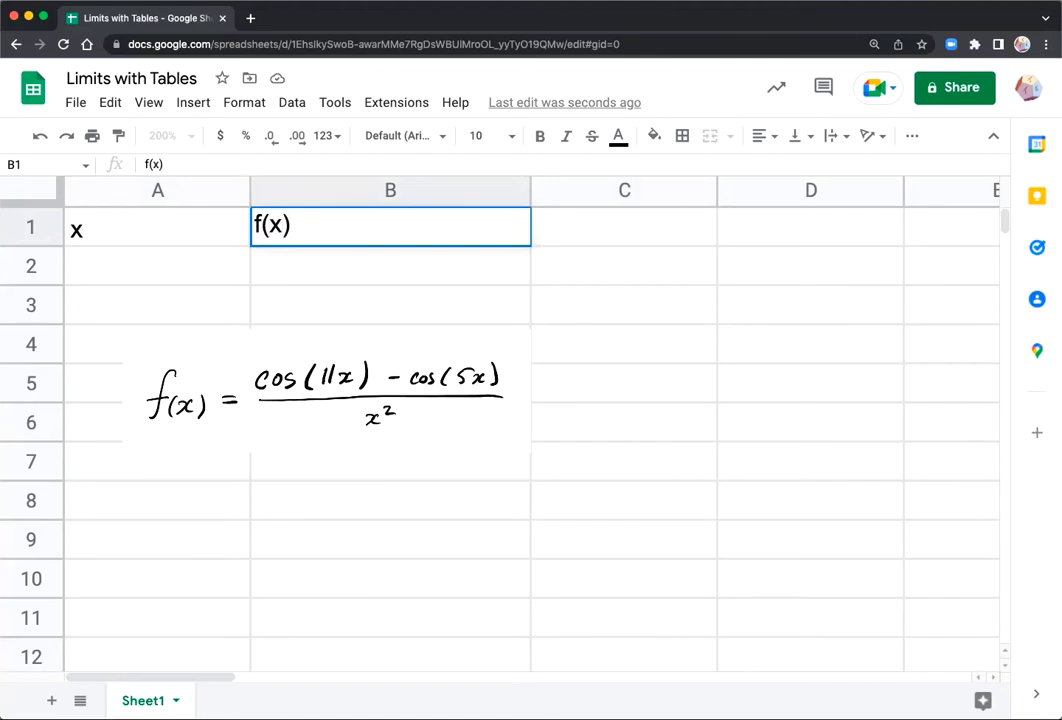
{"action": "key", "text": "Return"}
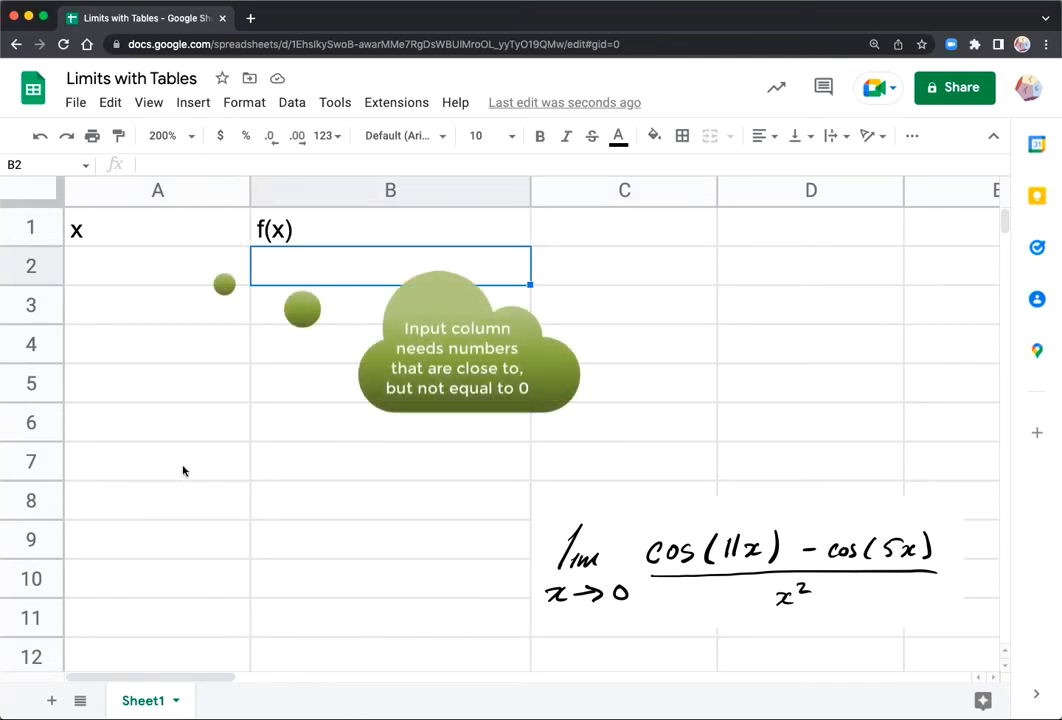
- Fill A2 to A5 with the positive inputs 0.1, 0.01, 0.001 and 0.0001
{"action": "left_click", "coordinate": [198, 267]}
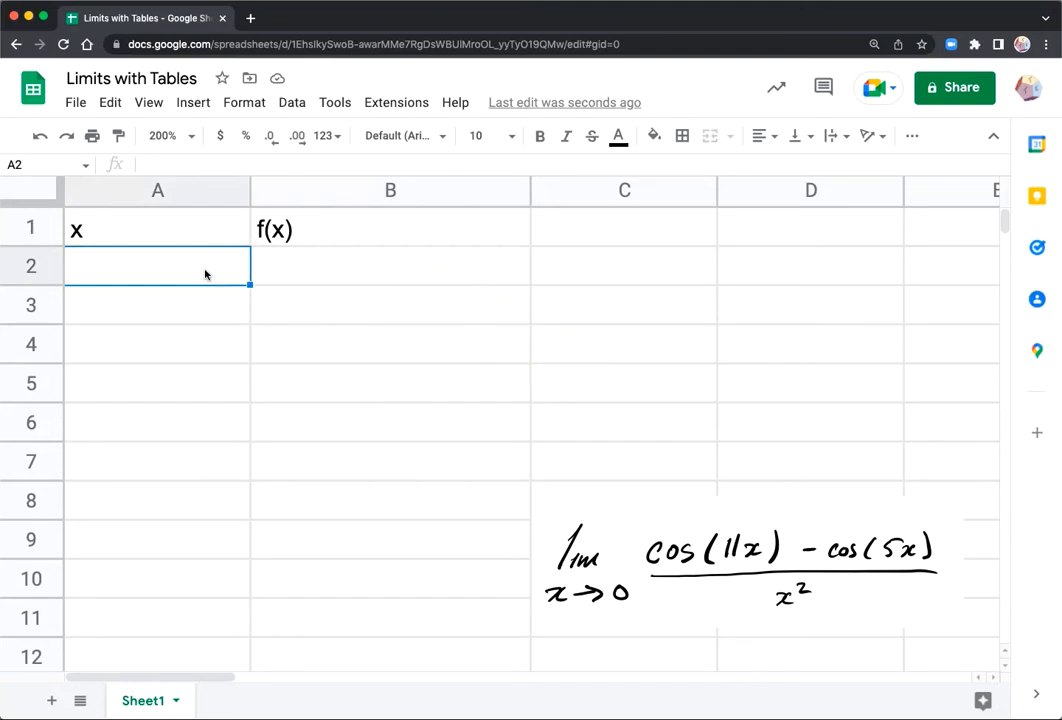
{"action": "type", "text": ".1"}
{"action": "key", "text": "Return"}
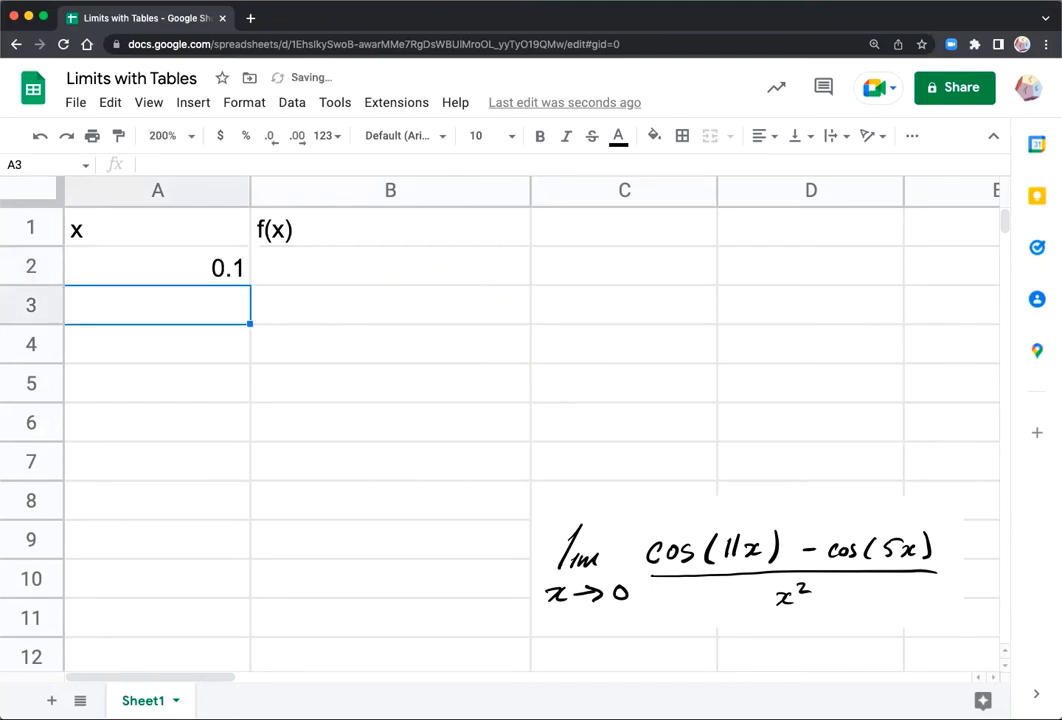
{"action": "type", "text": "."}
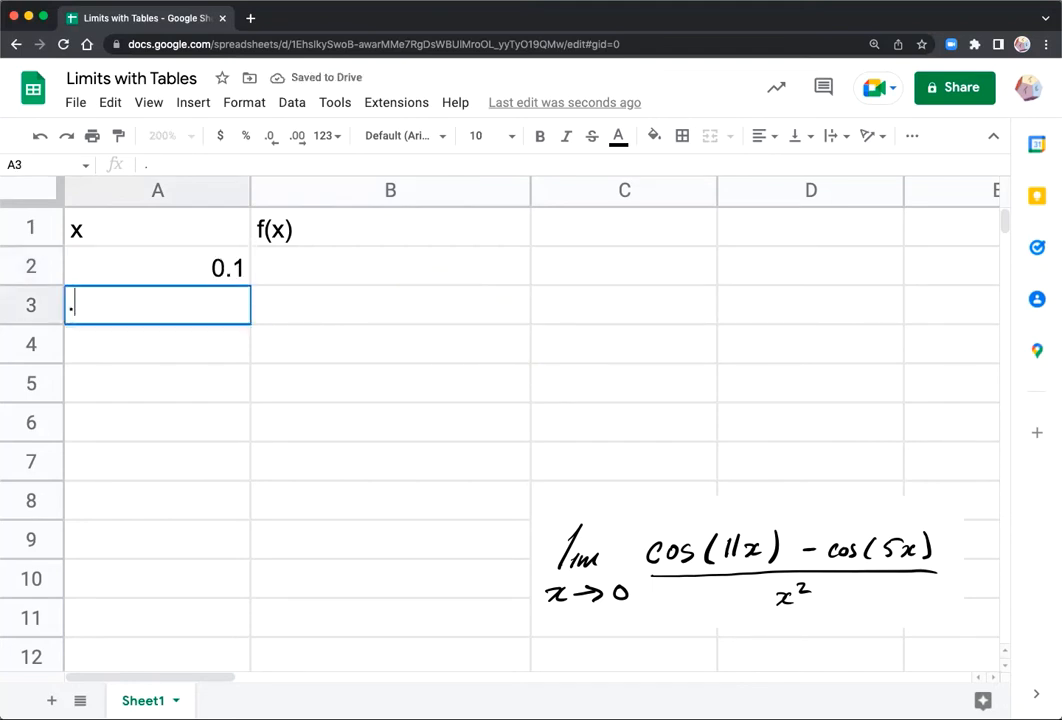
{"action": "type", "text": "01"}
{"action": "key", "text": "Return"}
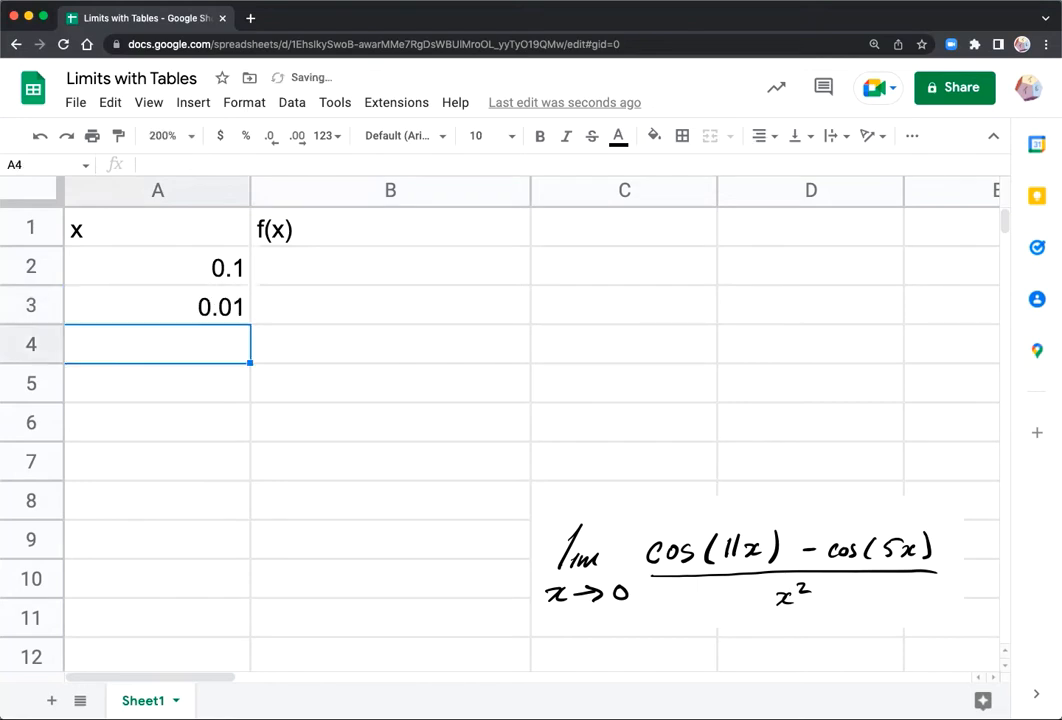
{"action": "type", "text": ".000"}
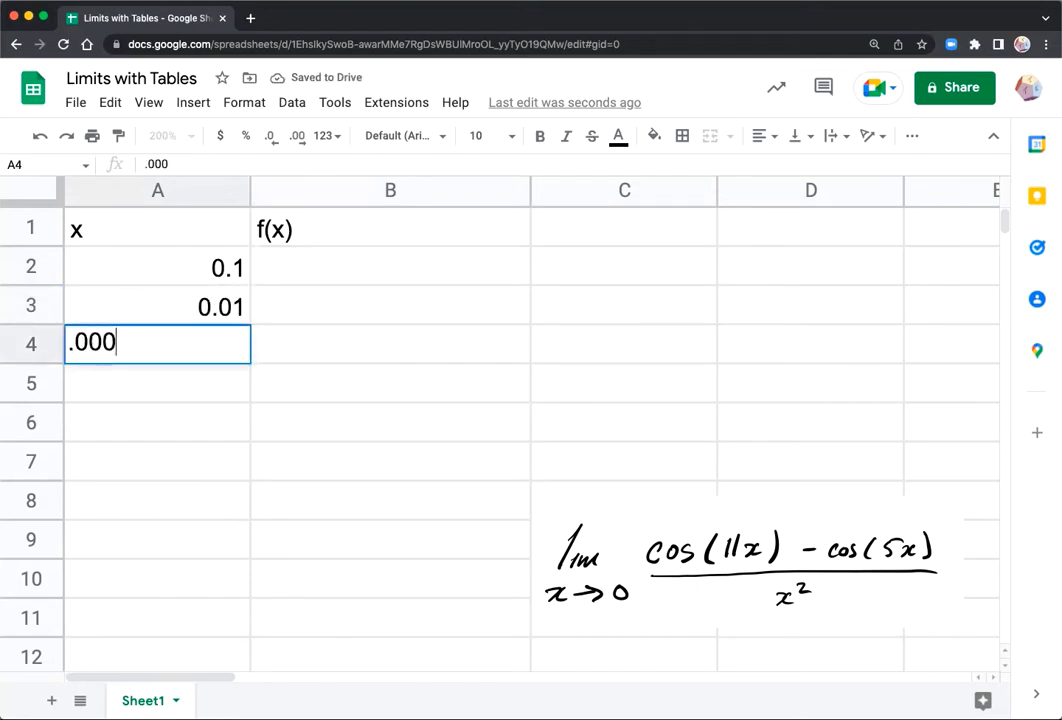
{"action": "key", "text": "BackSpace"}
{"action": "type", "text": "1"}
{"action": "key", "text": "Return"}
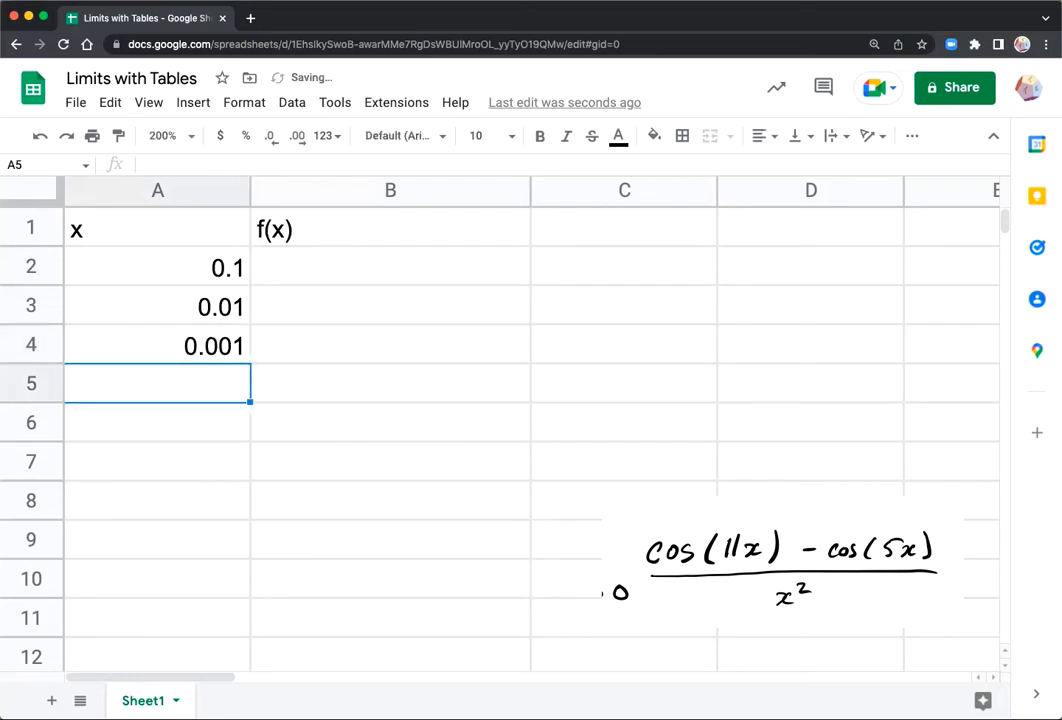
{"action": "type", "text": ".0001"}
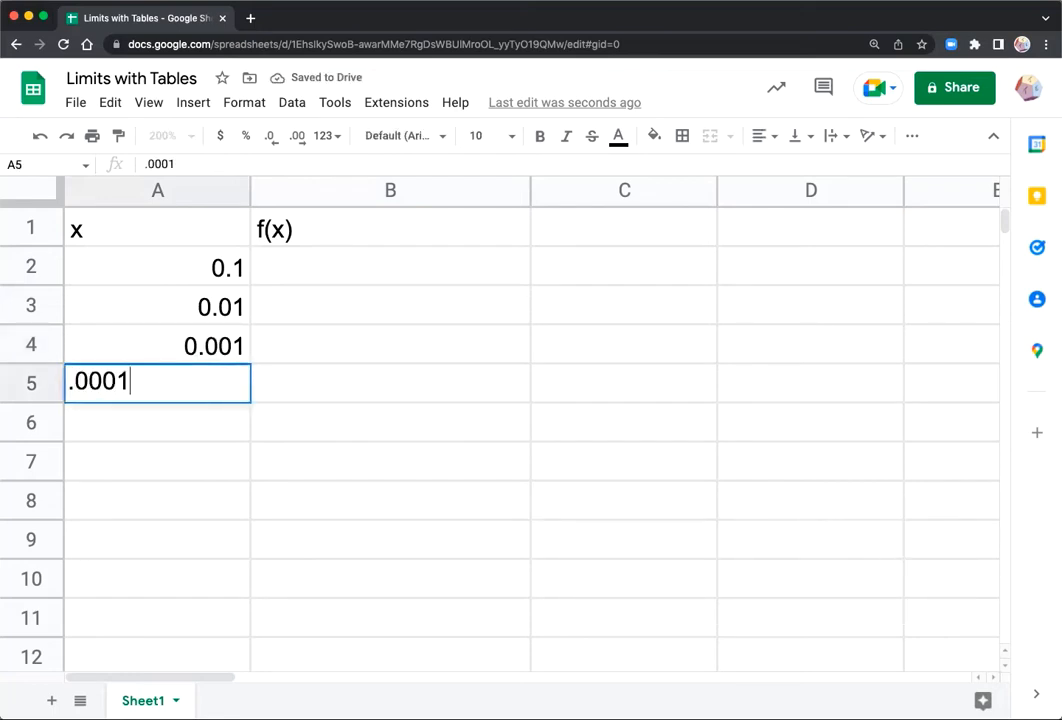
{"action": "key", "text": "Return"}
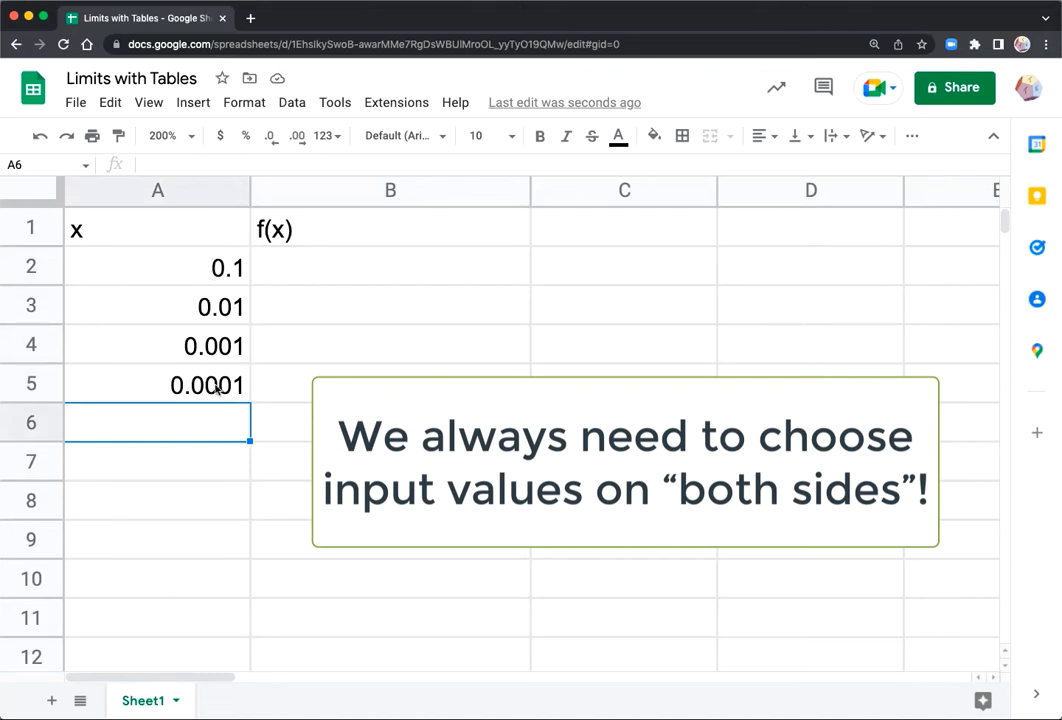
- Fill A6 to A9 with the negative inputs -0.1, -0.01, -0.001 and -0.0001
{"action": "type", "text": "-"}
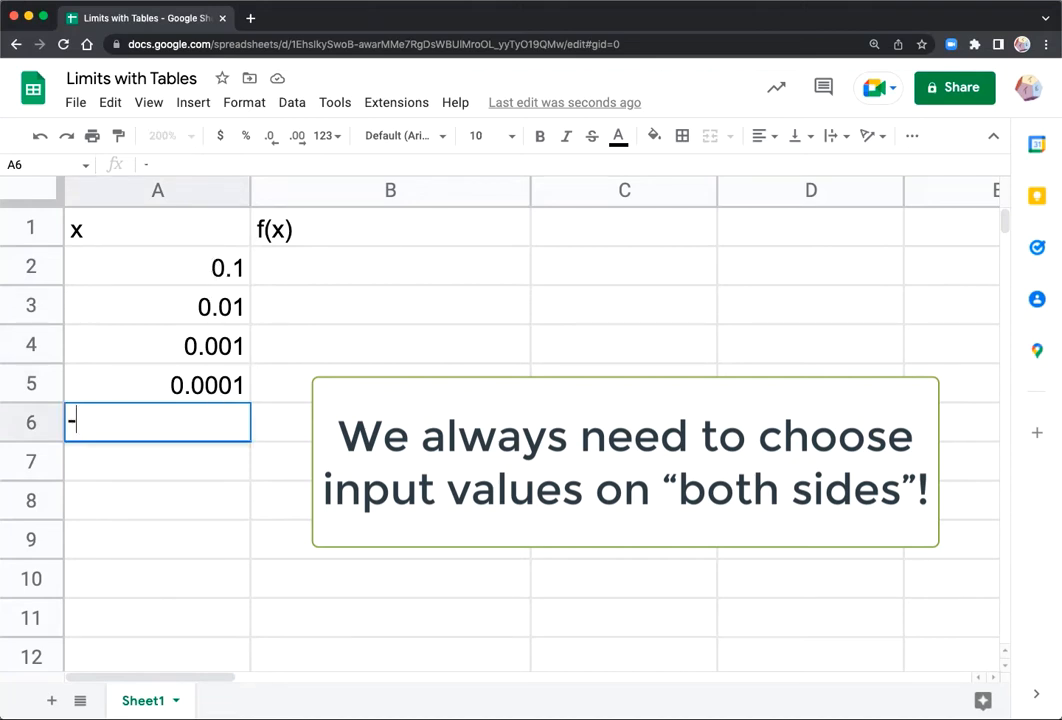
{"action": "type", "text": "0.1"}
{"action": "key", "text": "Return"}
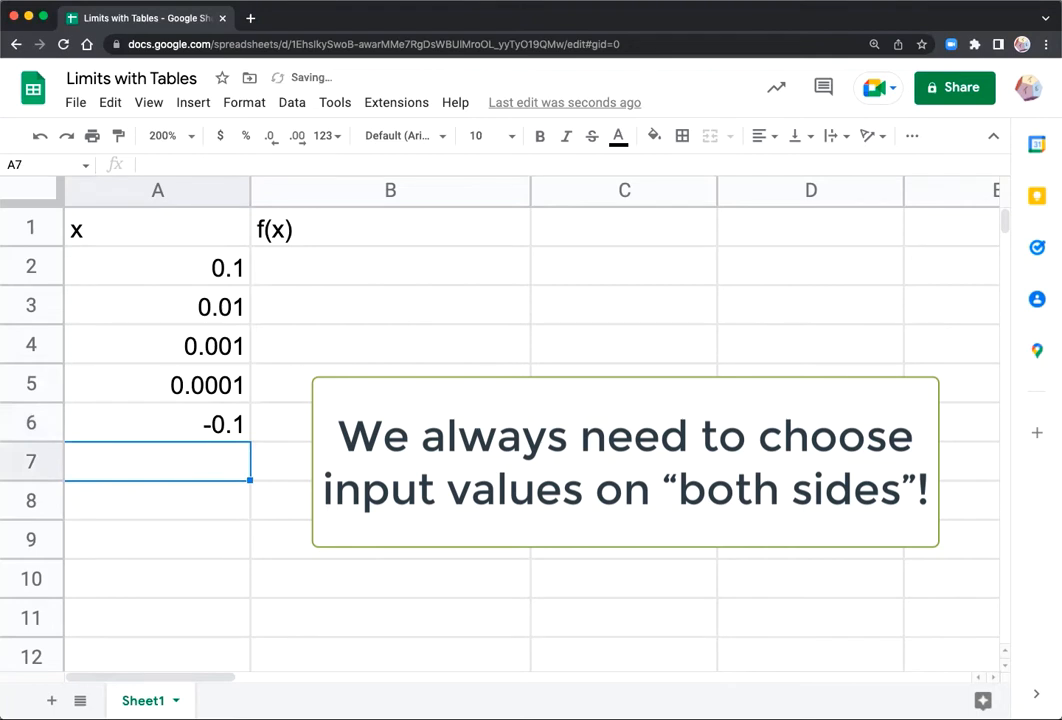
{"action": "type", "text": "-.-"}
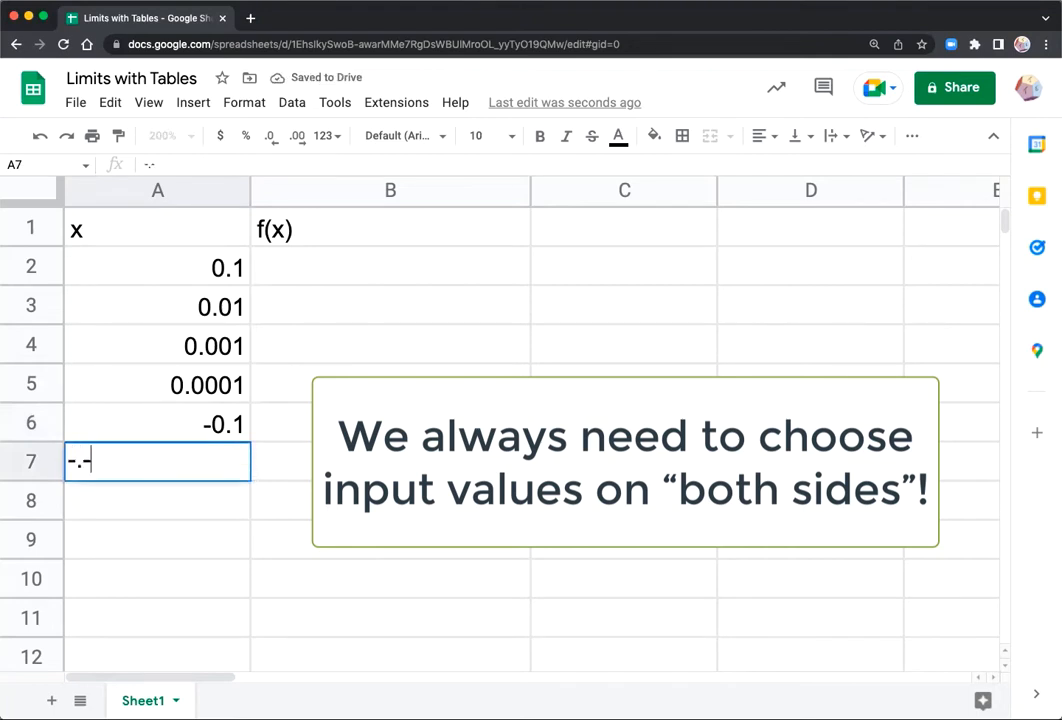
{"action": "key", "text": "BackSpace"}
{"action": "type", "text": "01"}
{"action": "key", "text": "Return"}
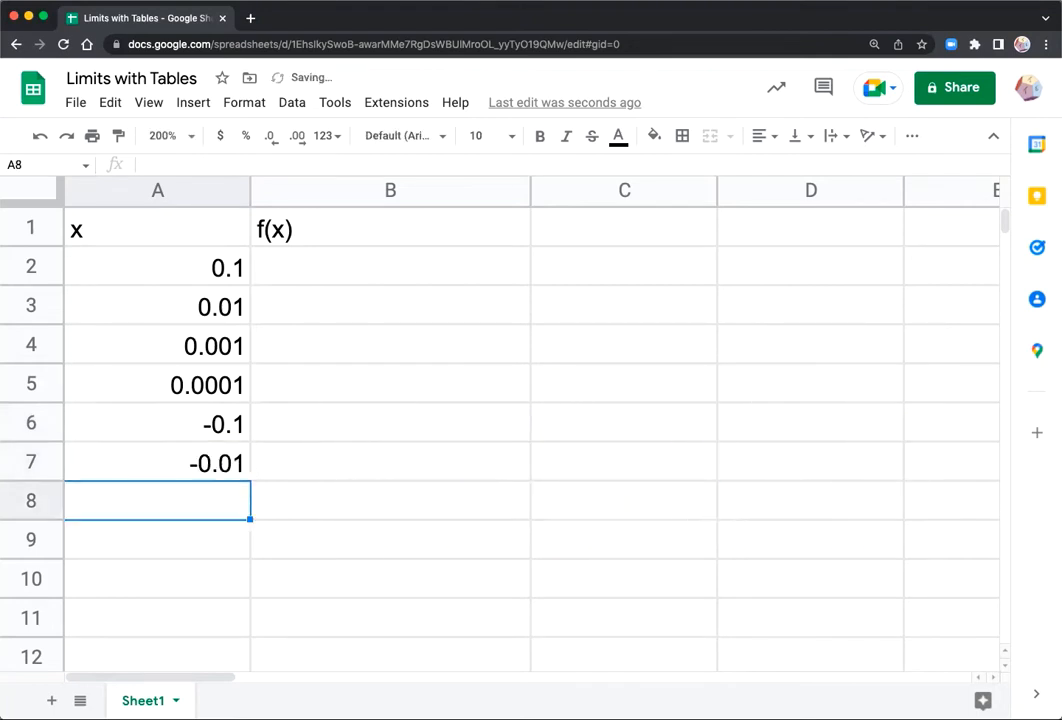
{"action": "type", "text": "."}
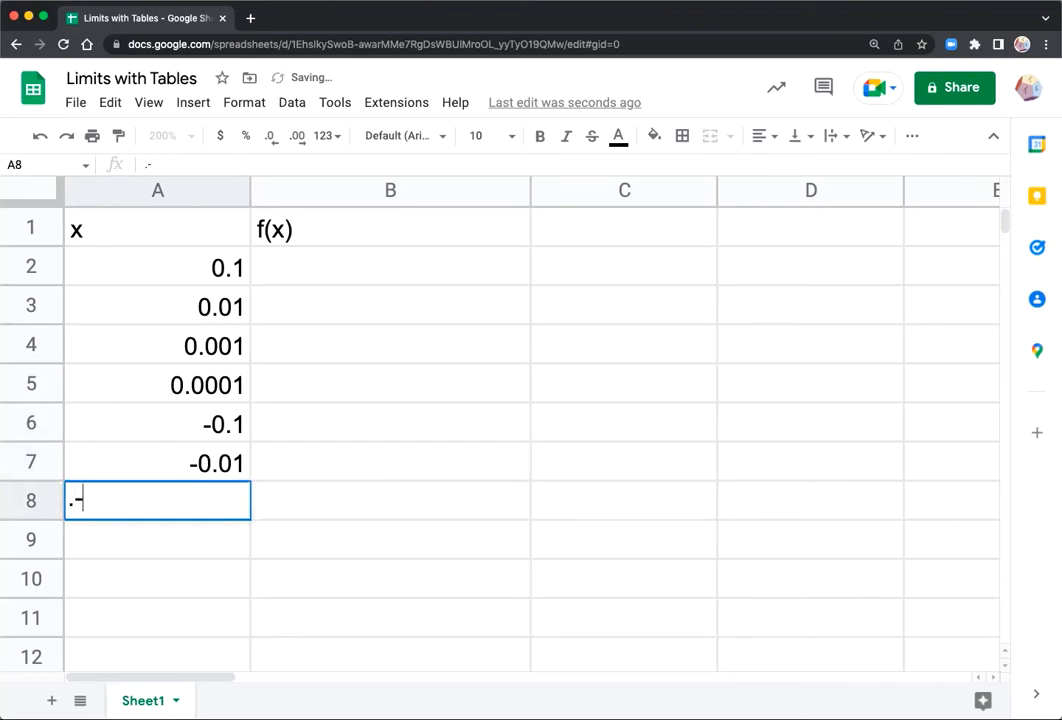
{"action": "key", "text": "BackSpace"}
{"action": "type", "text": "-0.0"}
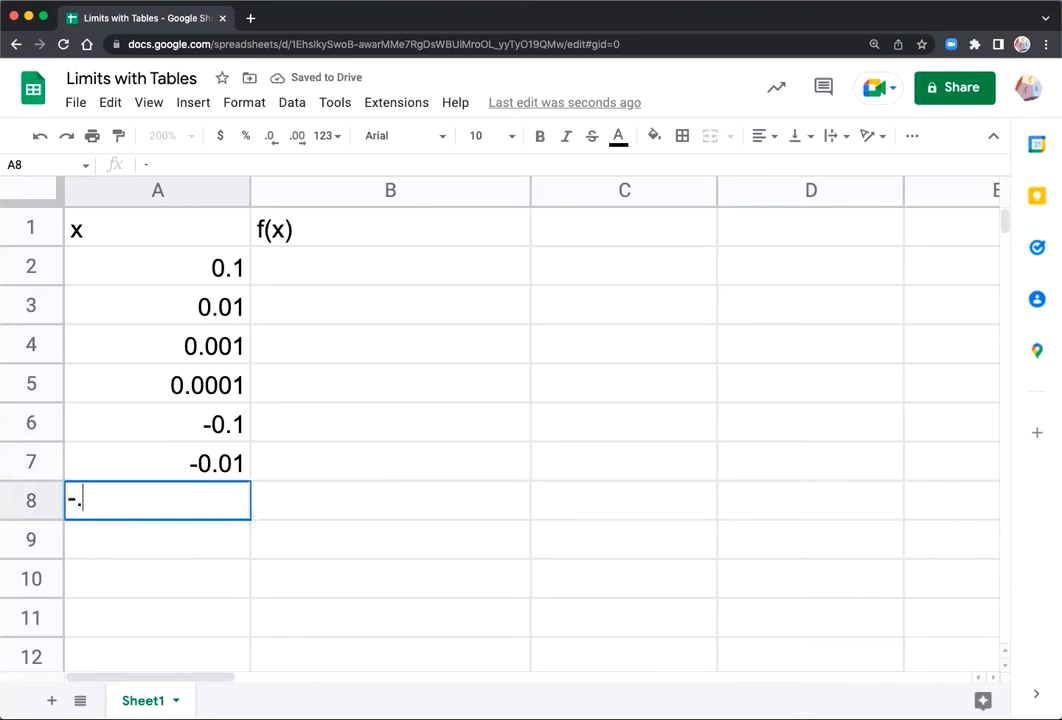
{"action": "type", "text": "01"}
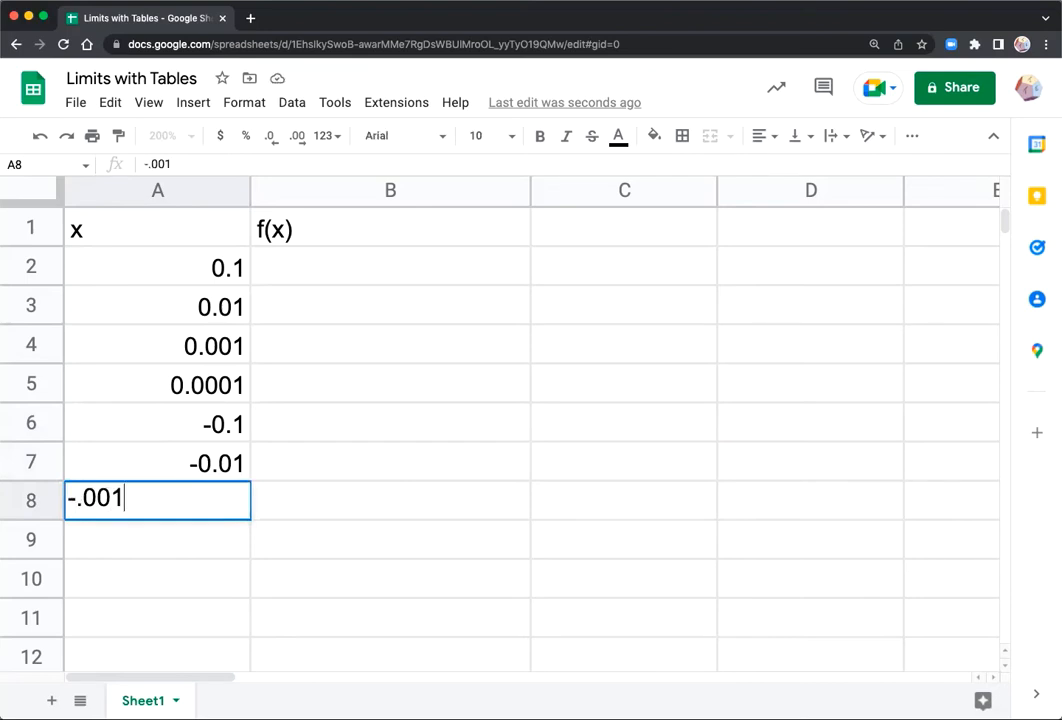
{"action": "key", "text": "Return"}
{"action": "type", "text": "-.-"}
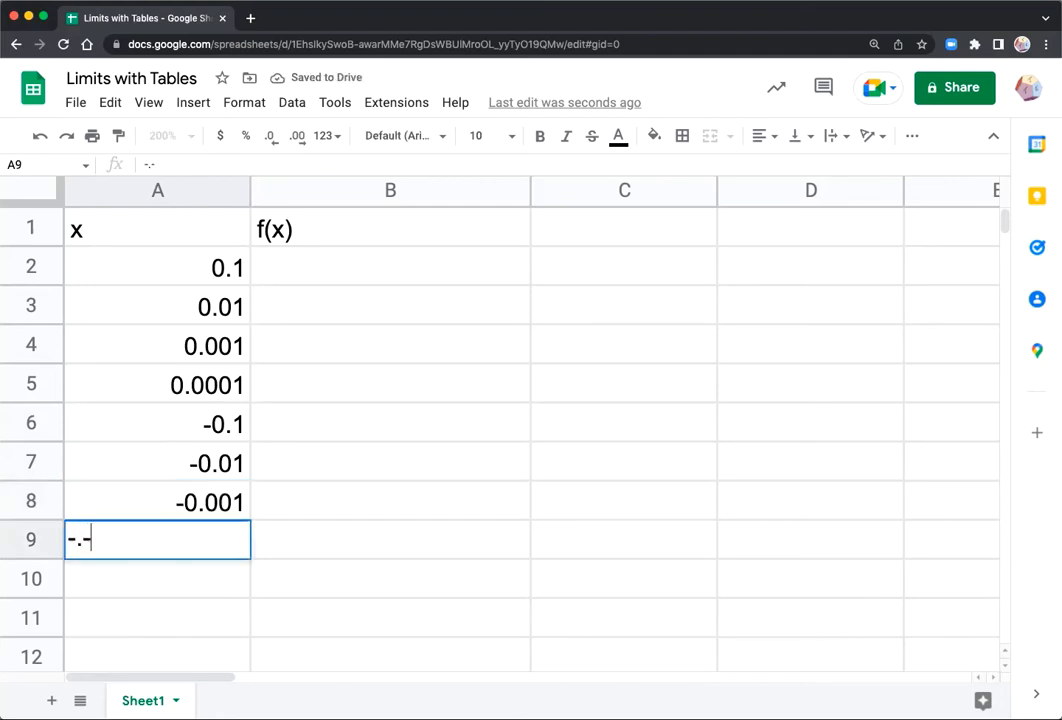
{"action": "key", "text": "BackSpace"}
{"action": "type", "text": "0001"}
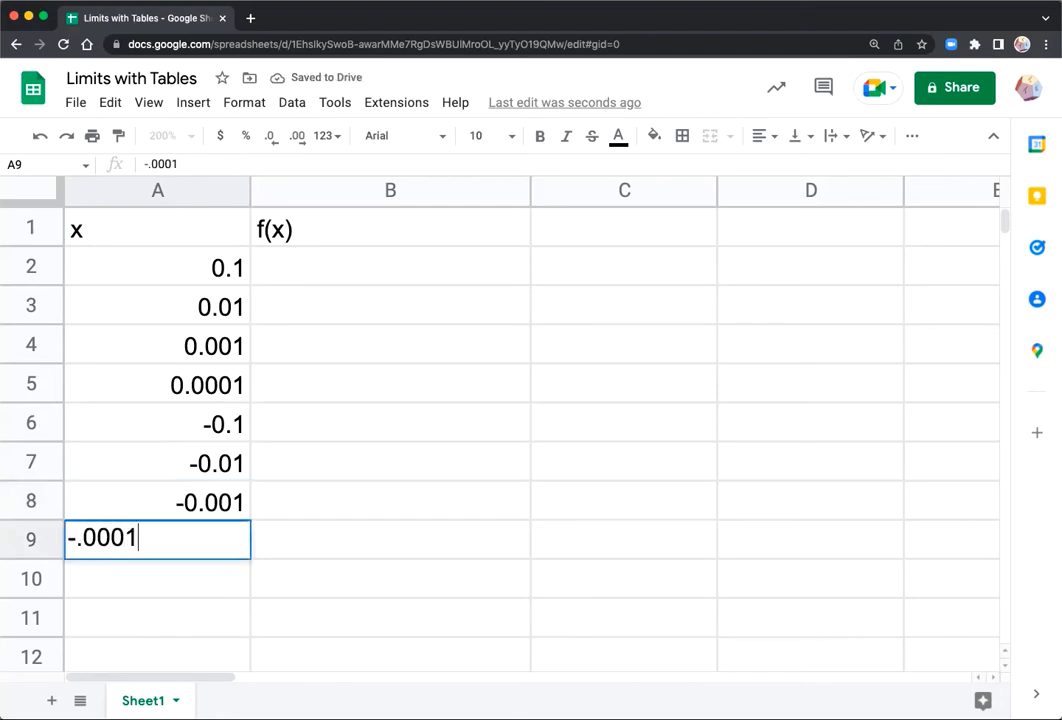
{"action": "key", "text": "Return"}
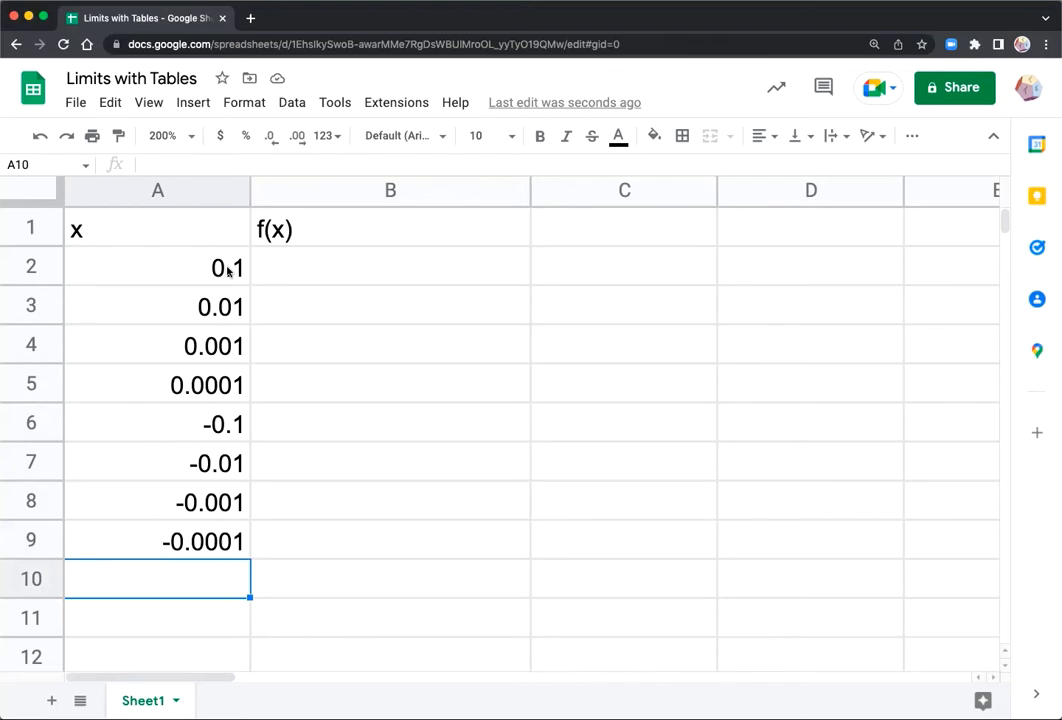
- Start a formula in B2 with a parenthesised numerator whose first term is COS(11*A2), referencing the x value in A2
{"action": "left_click", "coordinate": [273, 268]}
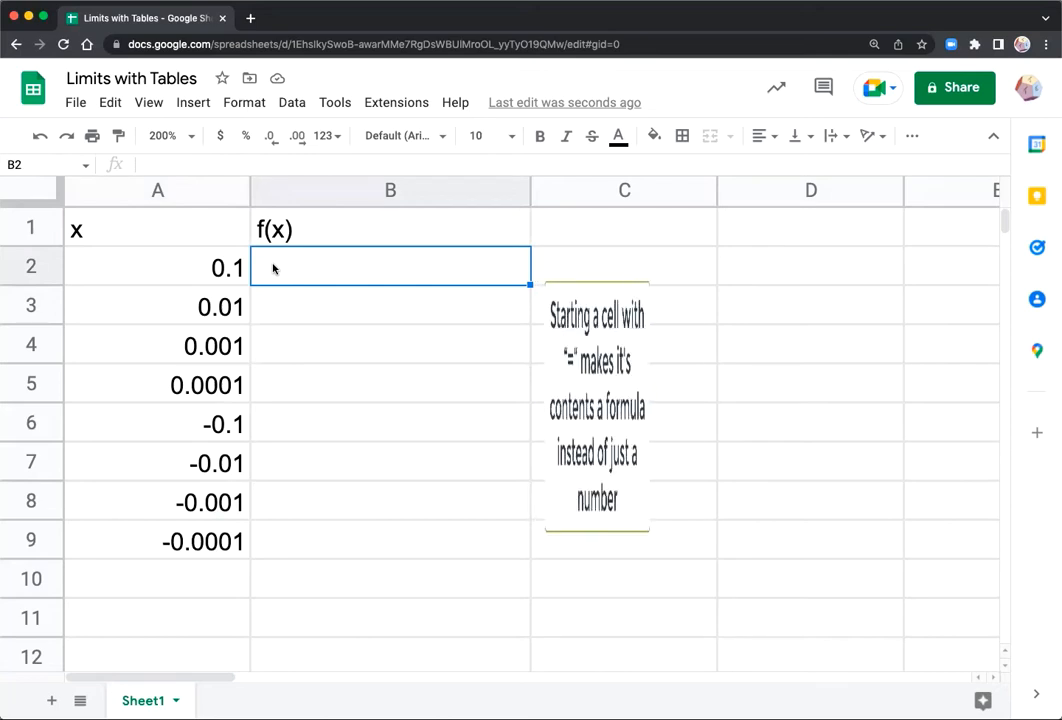
{"action": "type", "text": "="}
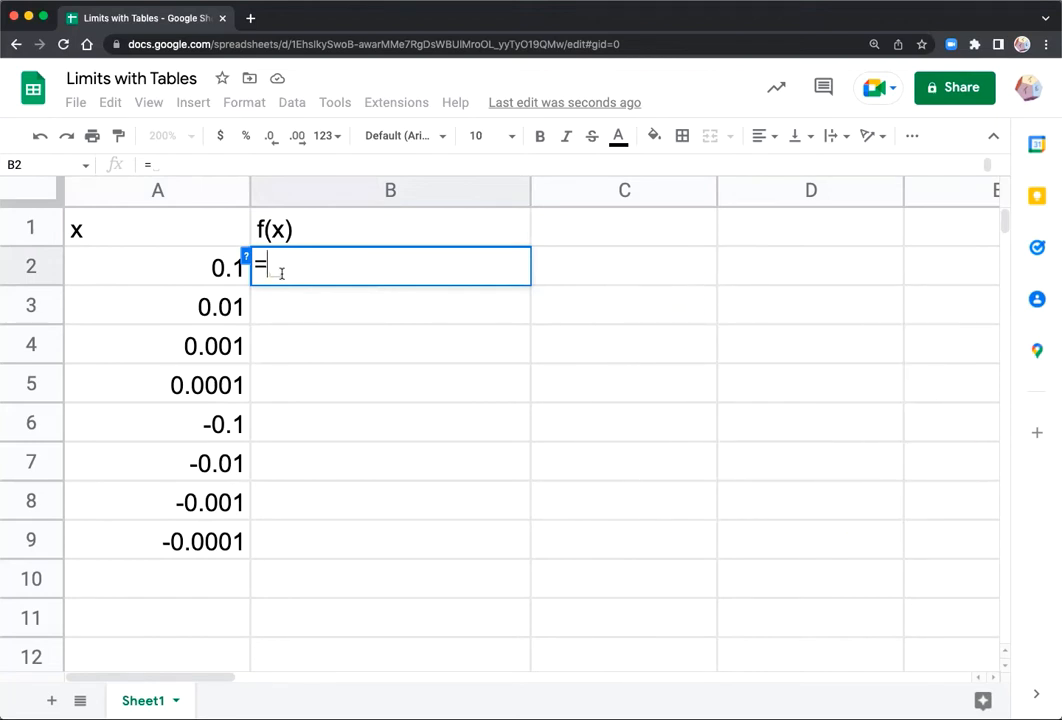
{"action": "type", "text": "()"}
{"action": "key", "text": "Left"}
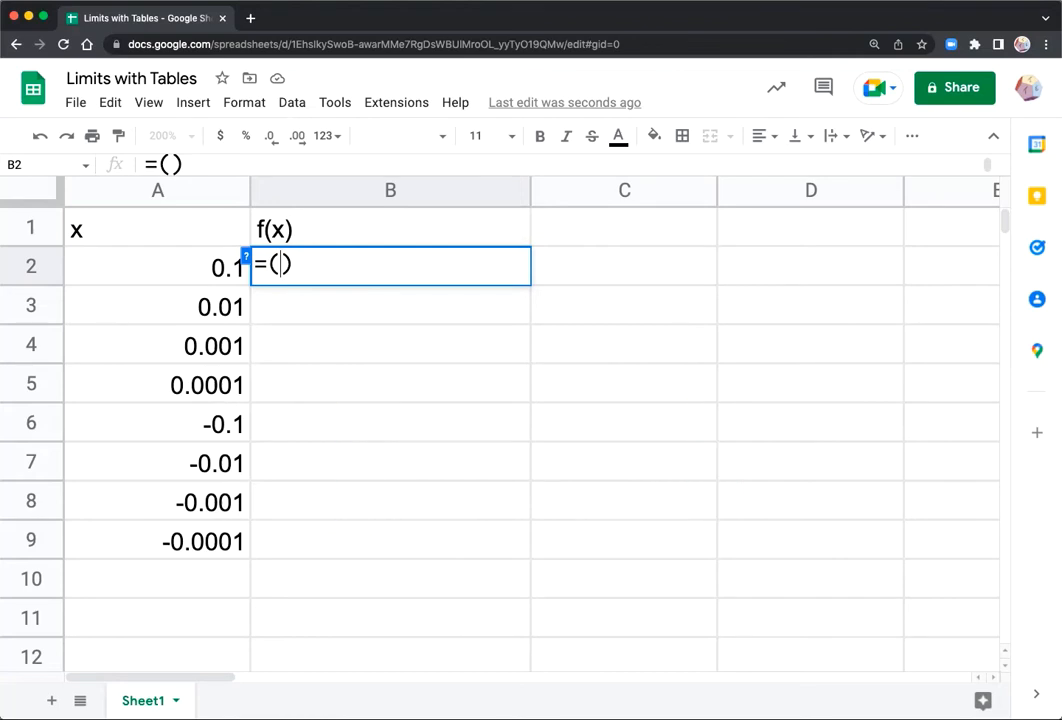
{"action": "type", "text": "cos"}
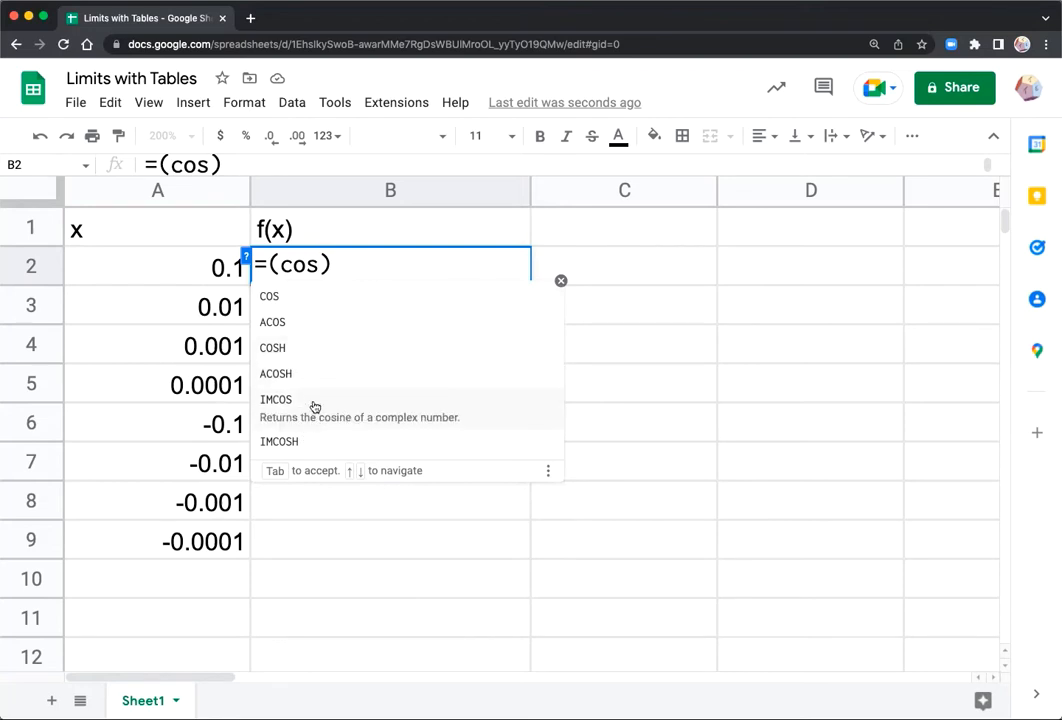
{"action": "left_click", "coordinate": [302, 300]}
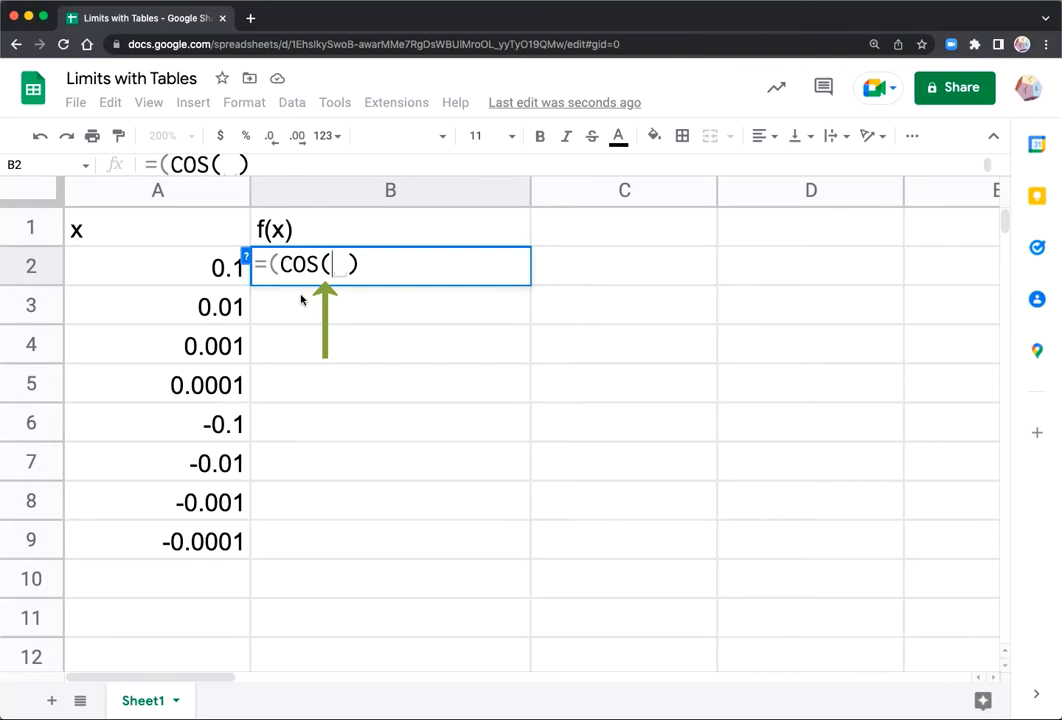
{"action": "type", "text": "11"}
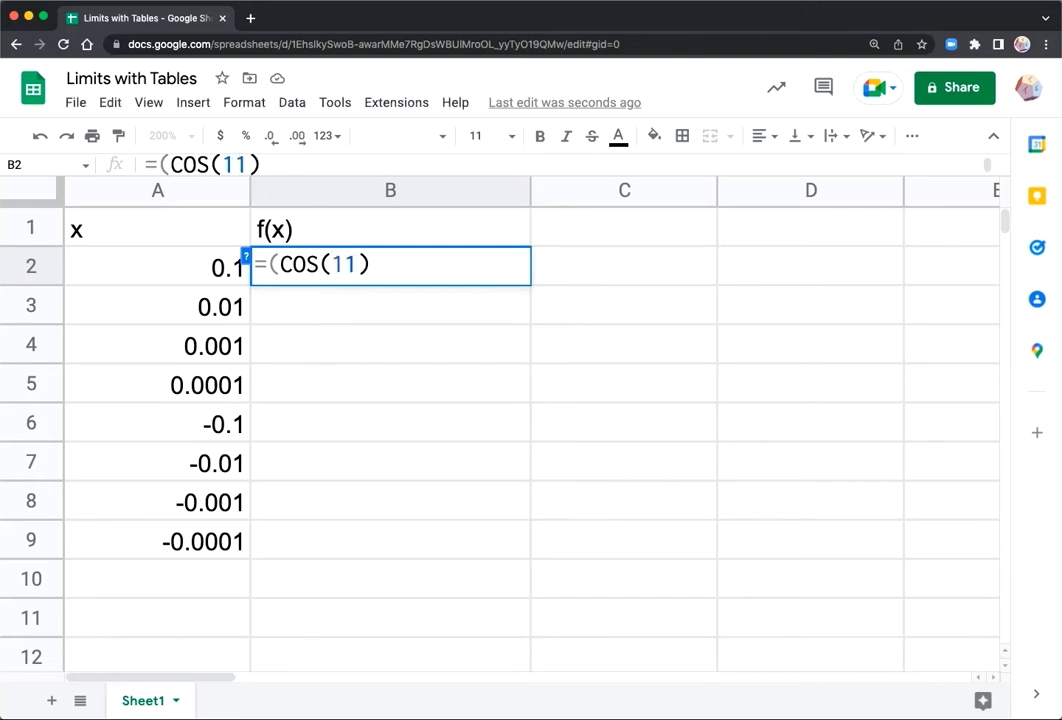
{"action": "type", "text": "*"}
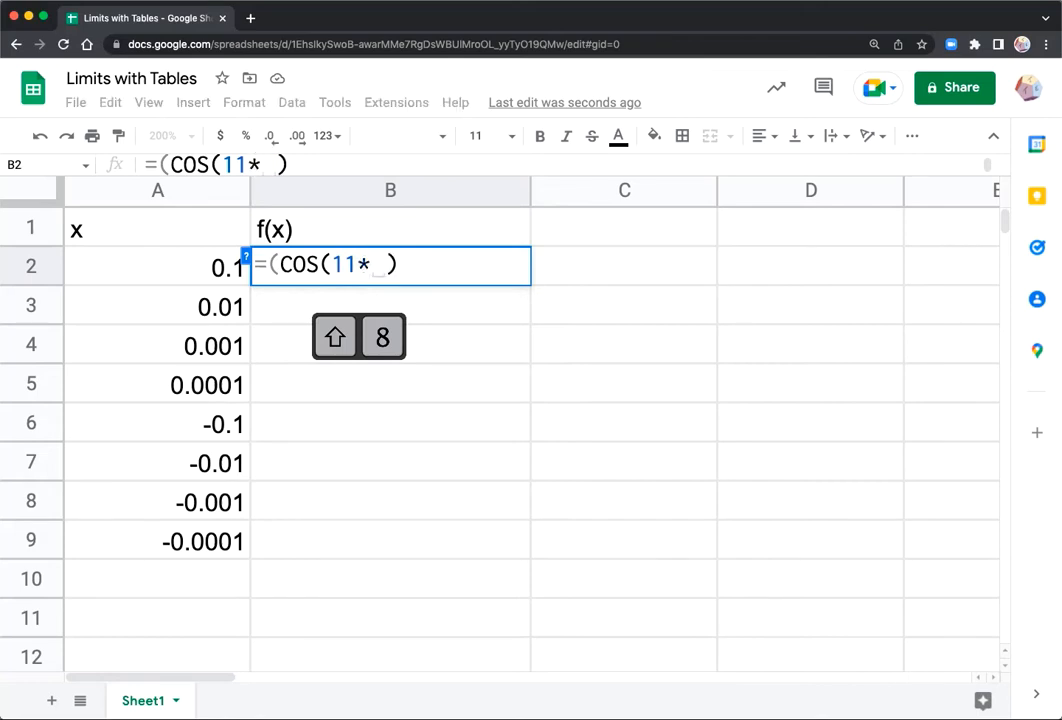
{"action": "left_click", "coordinate": [209, 267]}
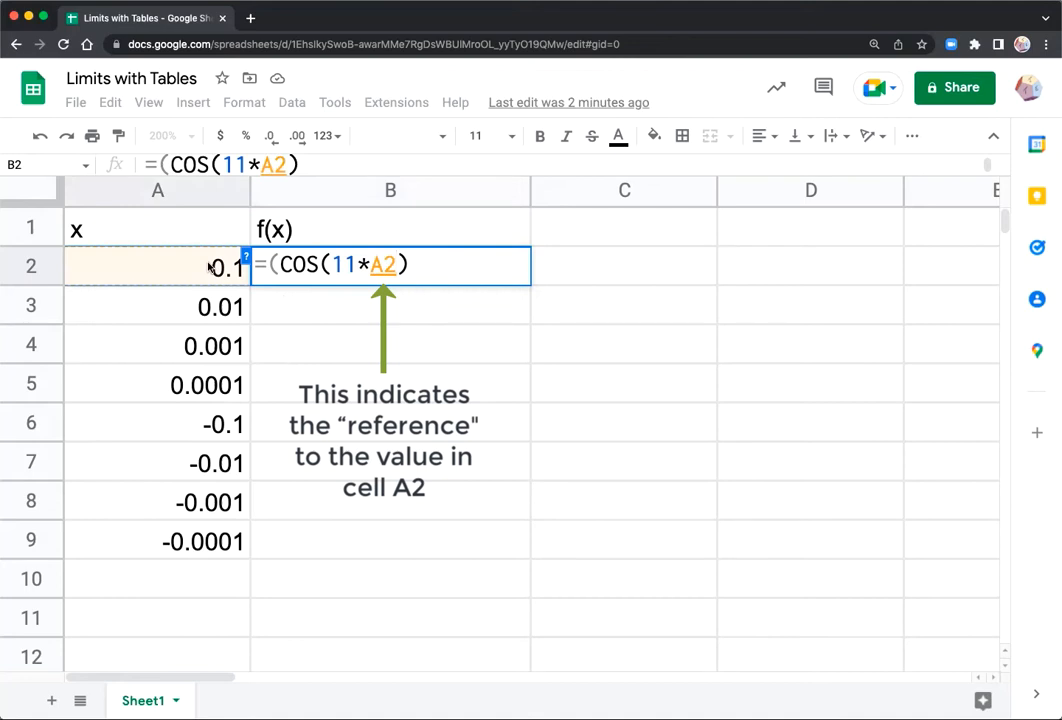
{"action": "type", "text": ")"}
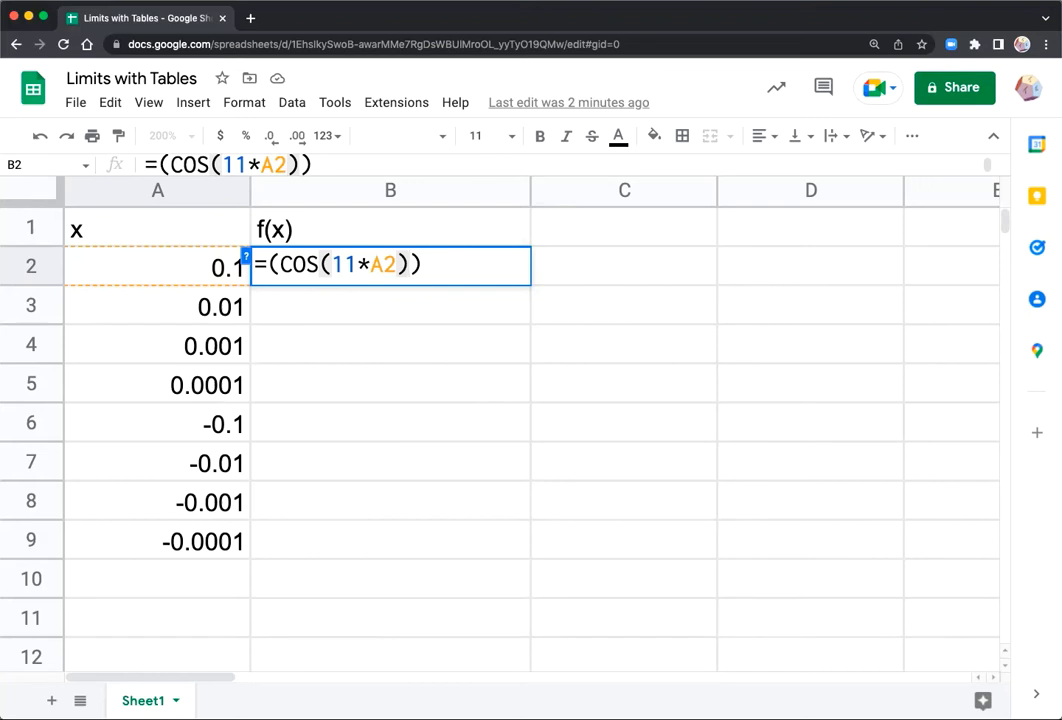
- Complete the numerator in B2 by subtracting COS(5*A2), and close the outer parenthesis
{"action": "type", "text": "-"}
{"action": "type", "text": "cos"}
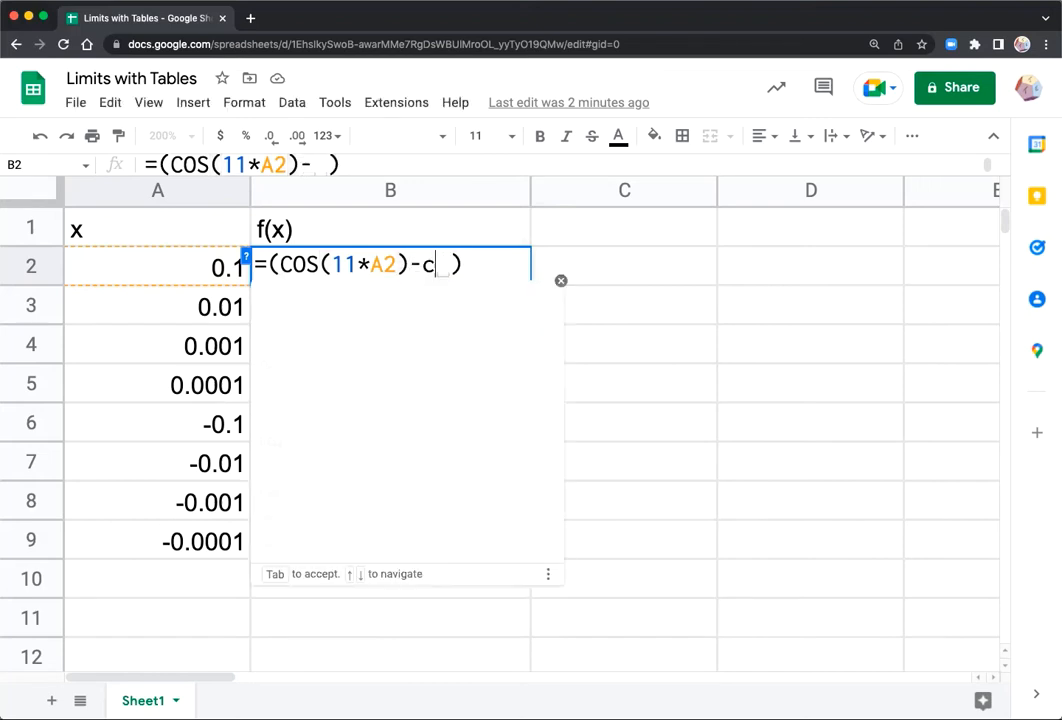
{"action": "left_click", "coordinate": [268, 302]}
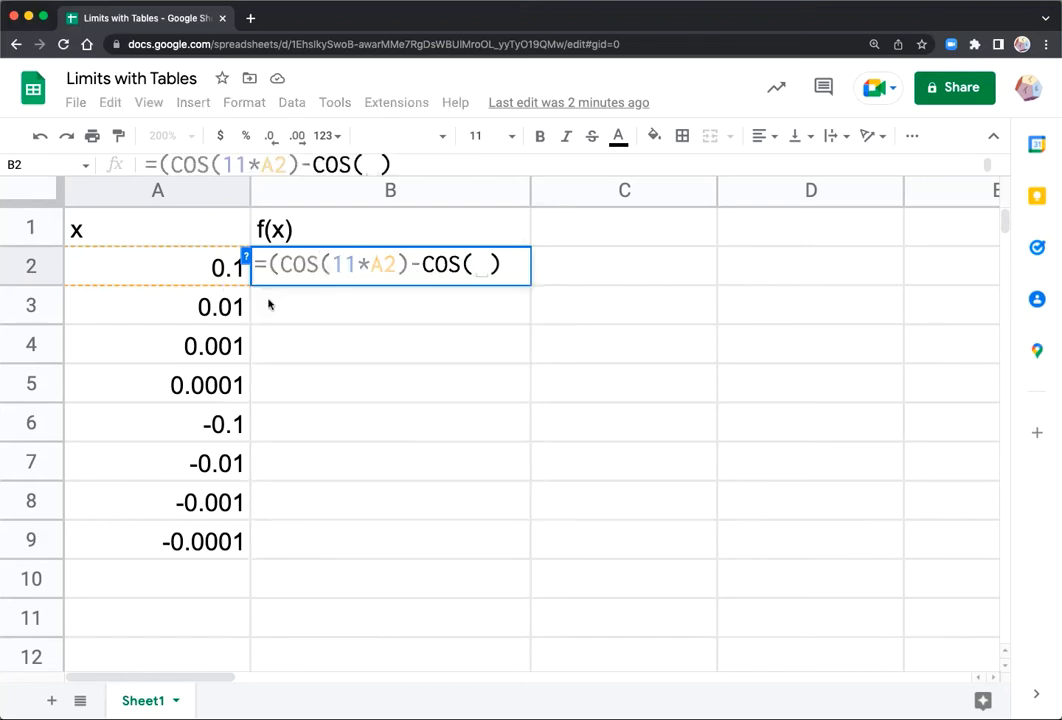
{"action": "type", "text": "5*"}
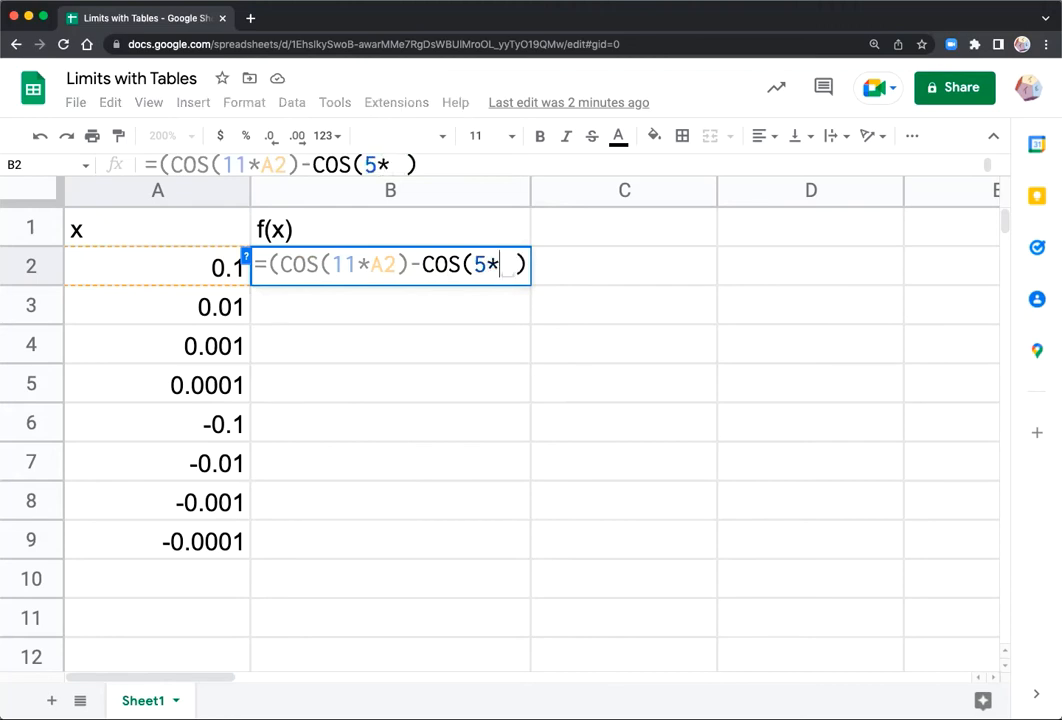
{"action": "left_click", "coordinate": [224, 270]}
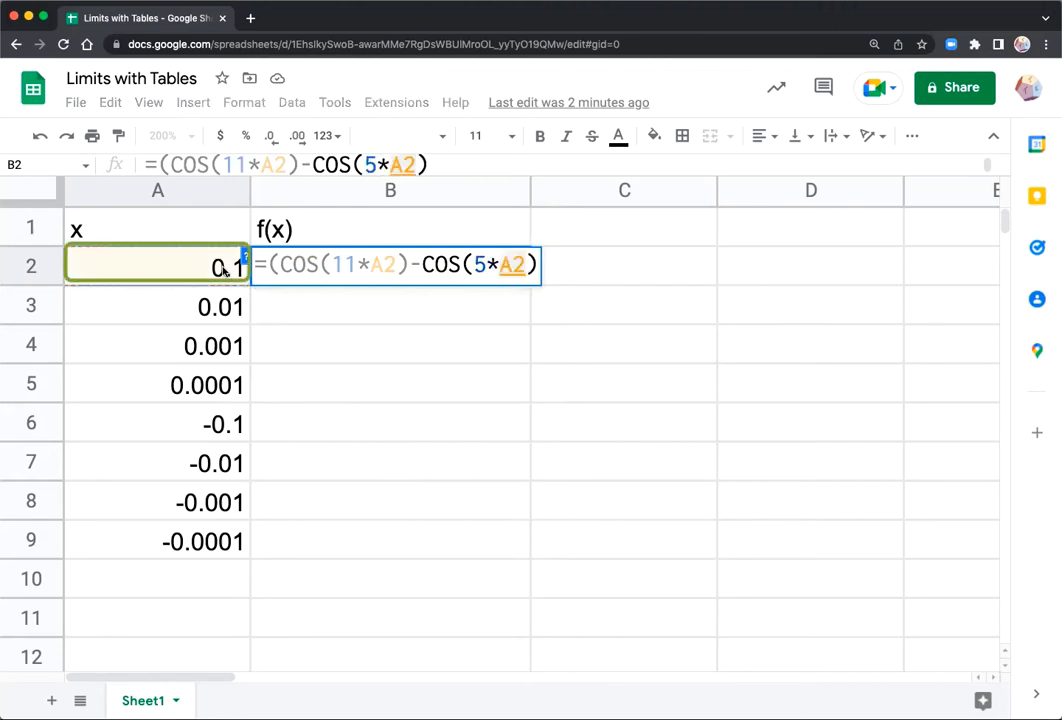
{"action": "type", "text": ")"}
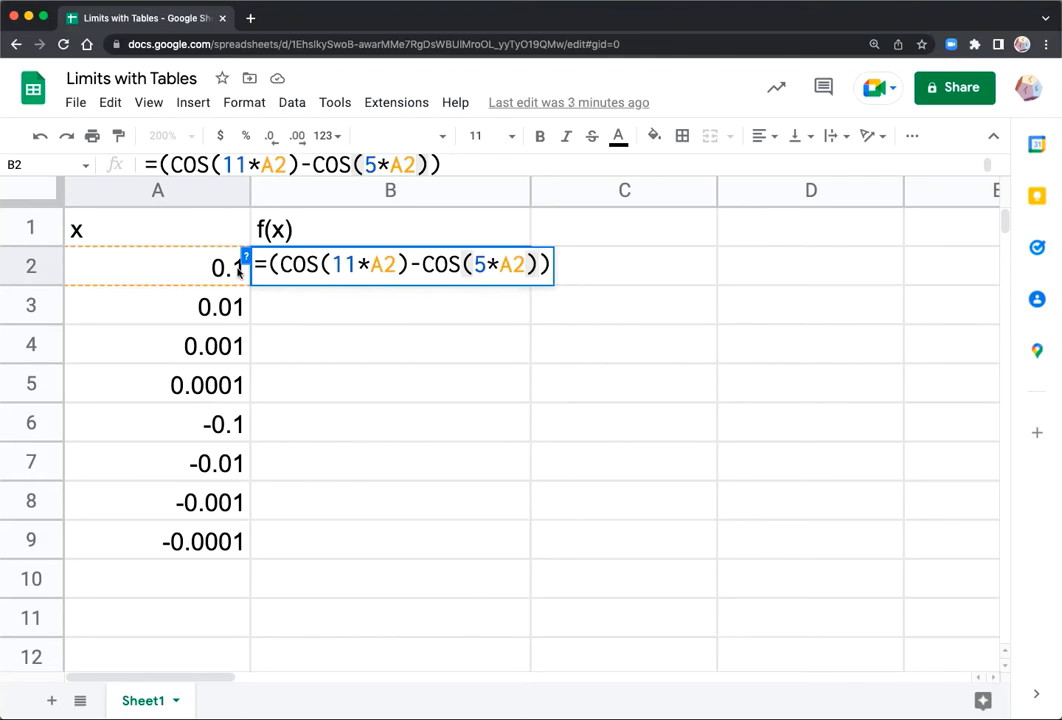
{"action": "type", "text": ")"}
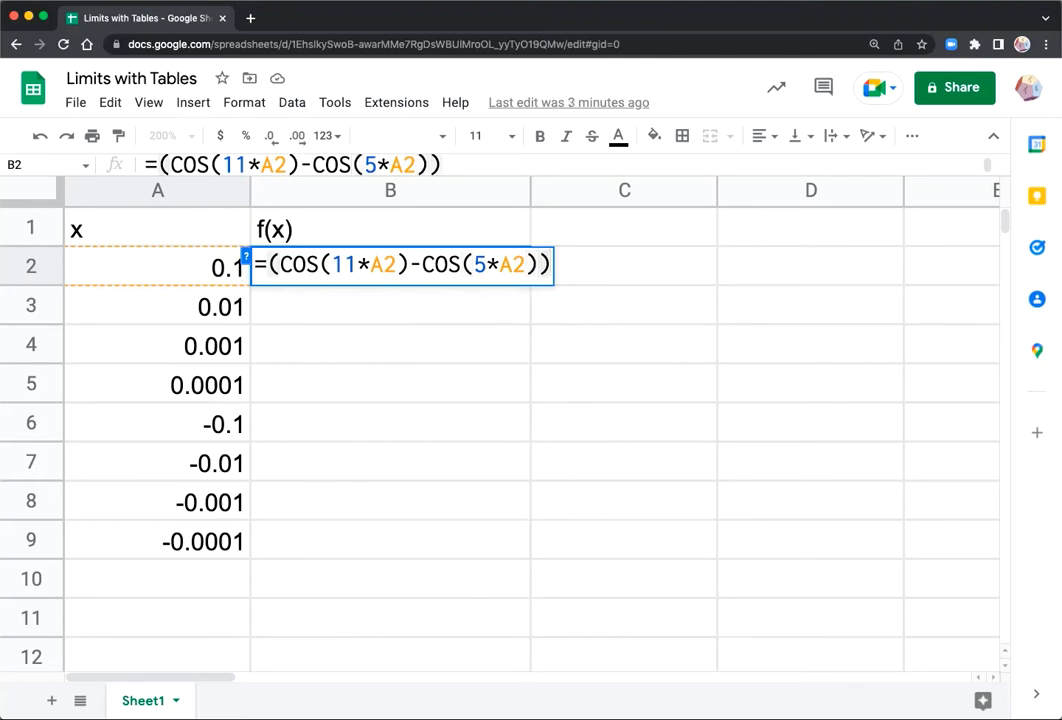
- Divide the numerator in B2 by A2^2 and enter the formula =(COS(11*A2)-COS(5*A2))/A2^2
{"action": "type", "text": "/"}
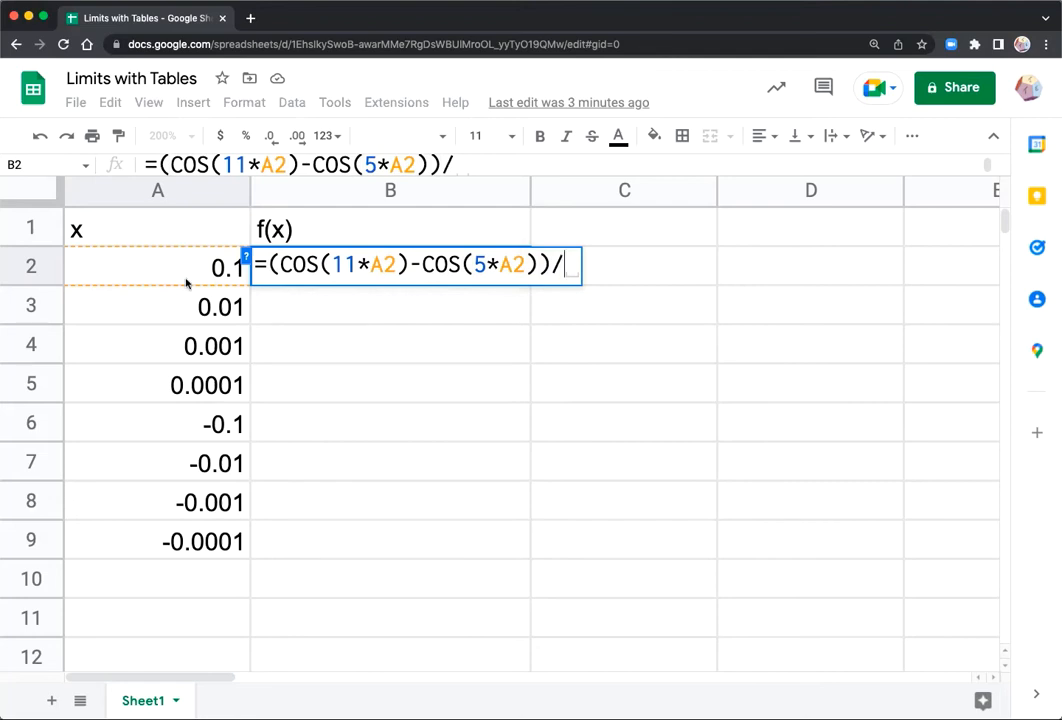
{"action": "left_click", "coordinate": [144, 283]}
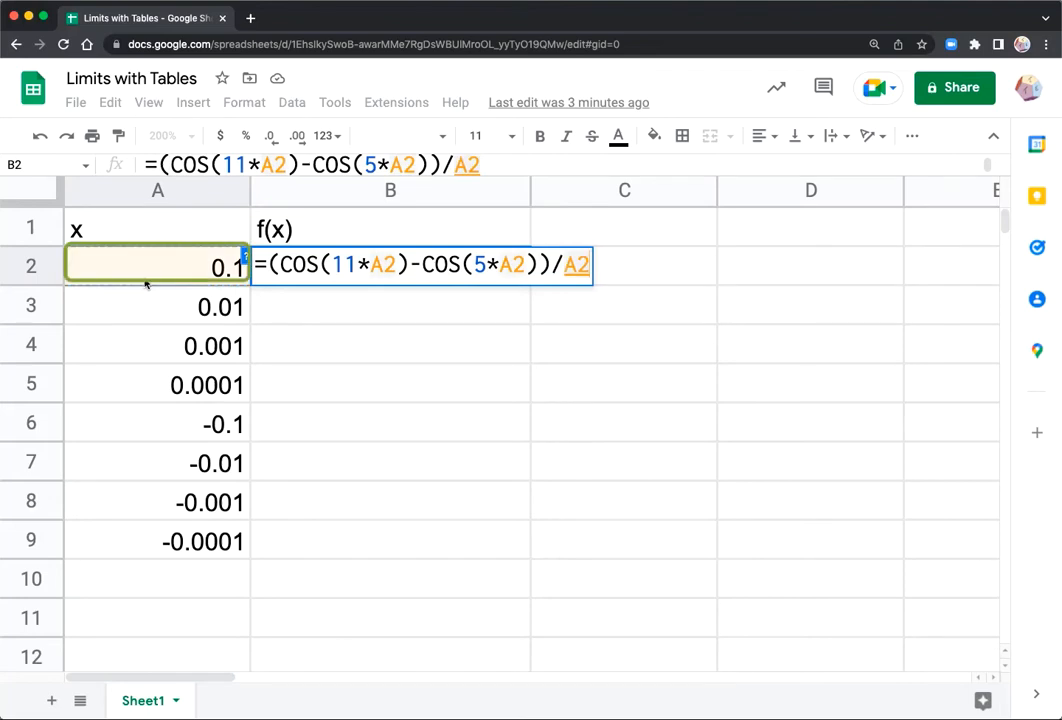
{"action": "type", "text": "^2"}
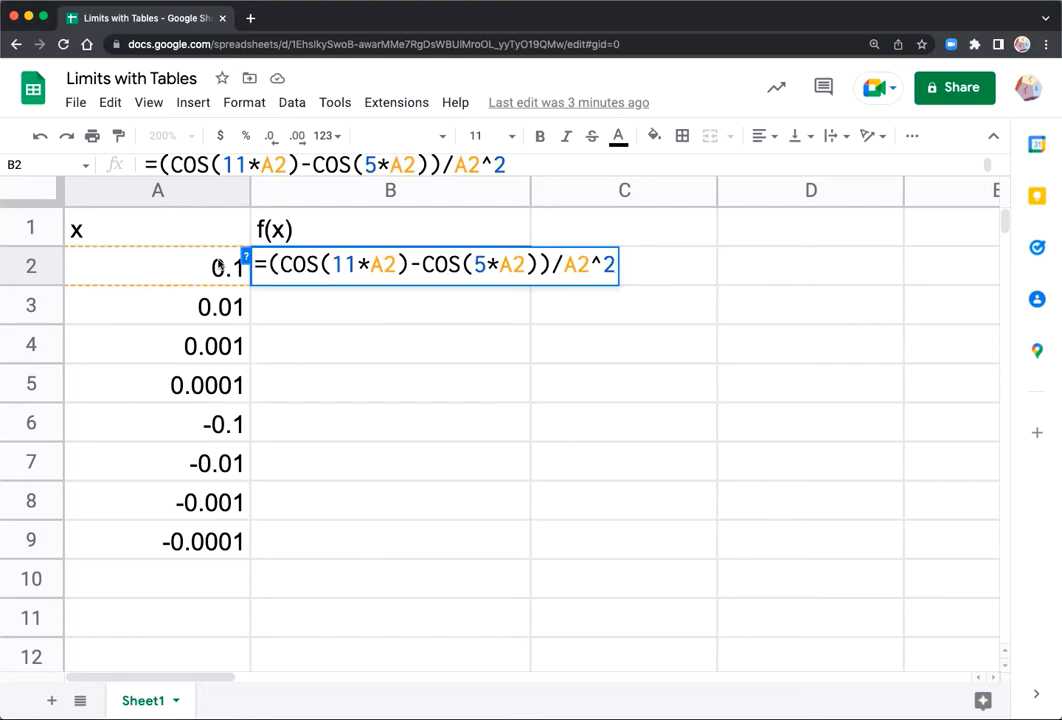
{"action": "key", "text": "Return"}
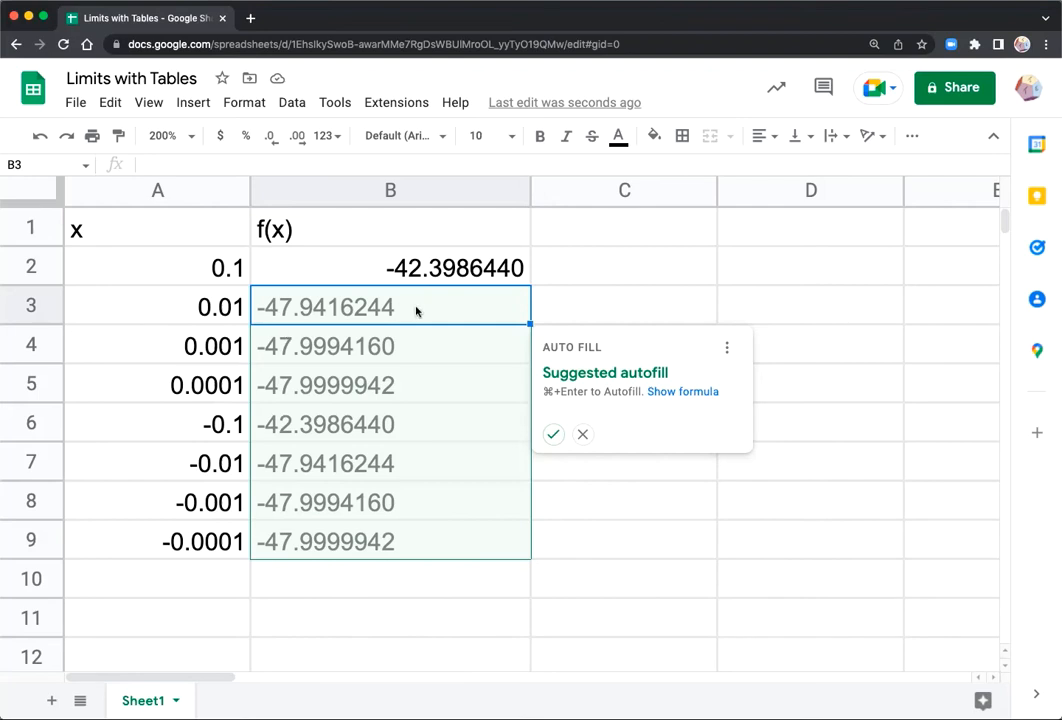
- Accept the suggested autofill for B3 to B9 and clear the filled cells again
{"action": "left_click", "coordinate": [555, 436]}
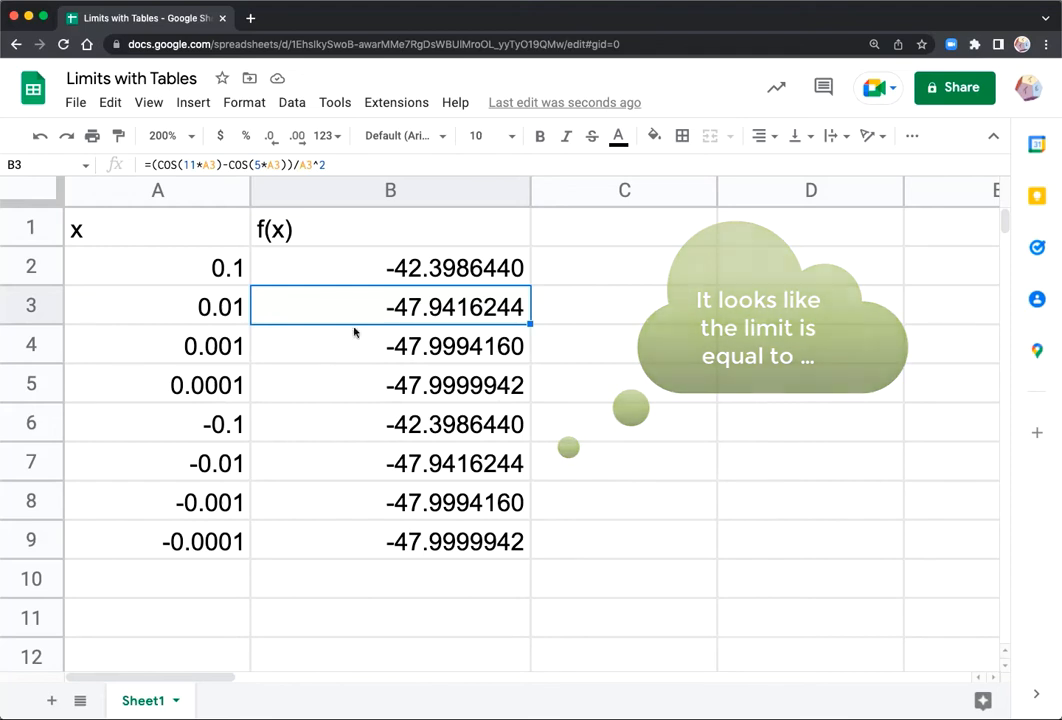
{"action": "left_click_drag", "start_coordinate": [350, 314], "coordinate": [367, 536]}
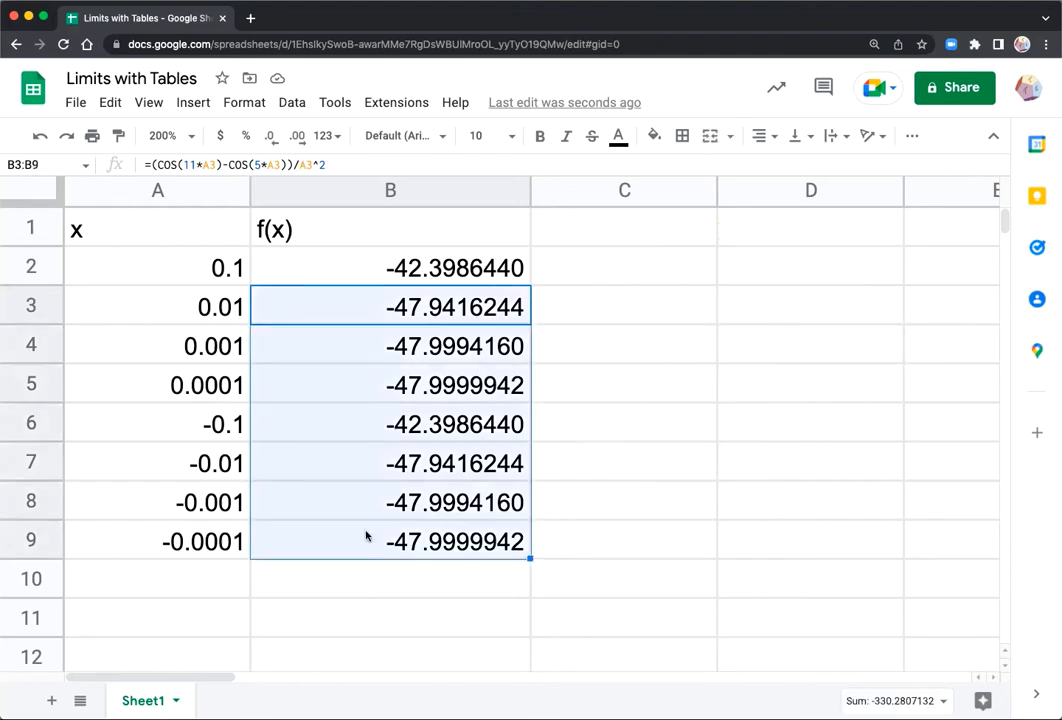
{"action": "key", "text": "Delete"}
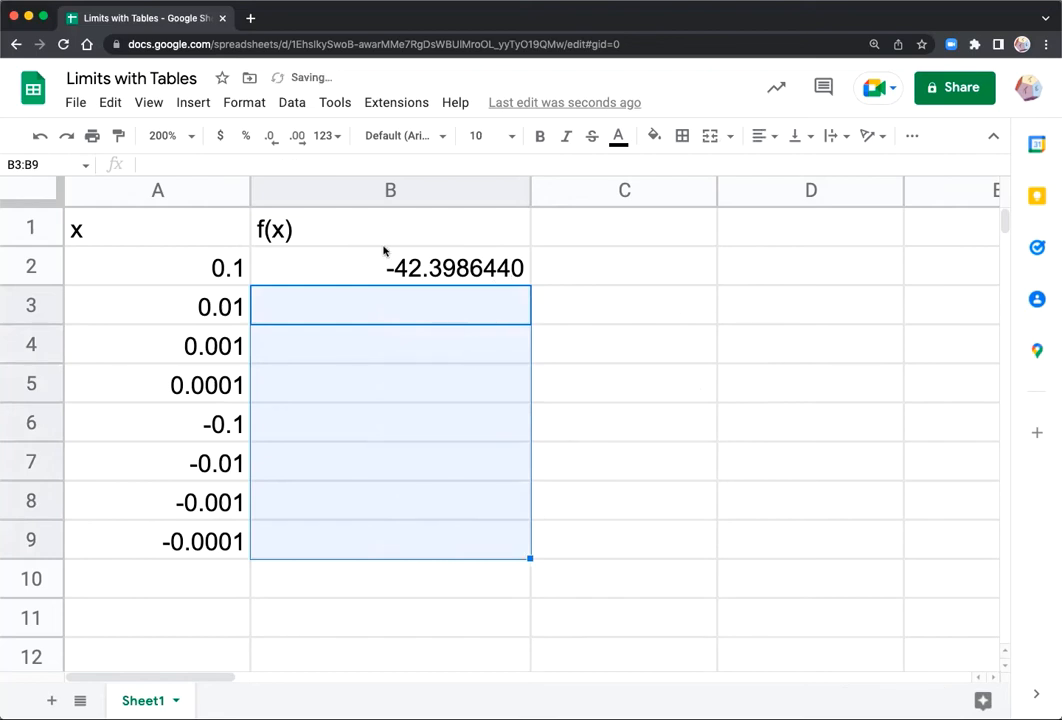
- Copy the formula in B2 down through B9 with the fill handle
{"action": "left_click", "coordinate": [366, 272]}
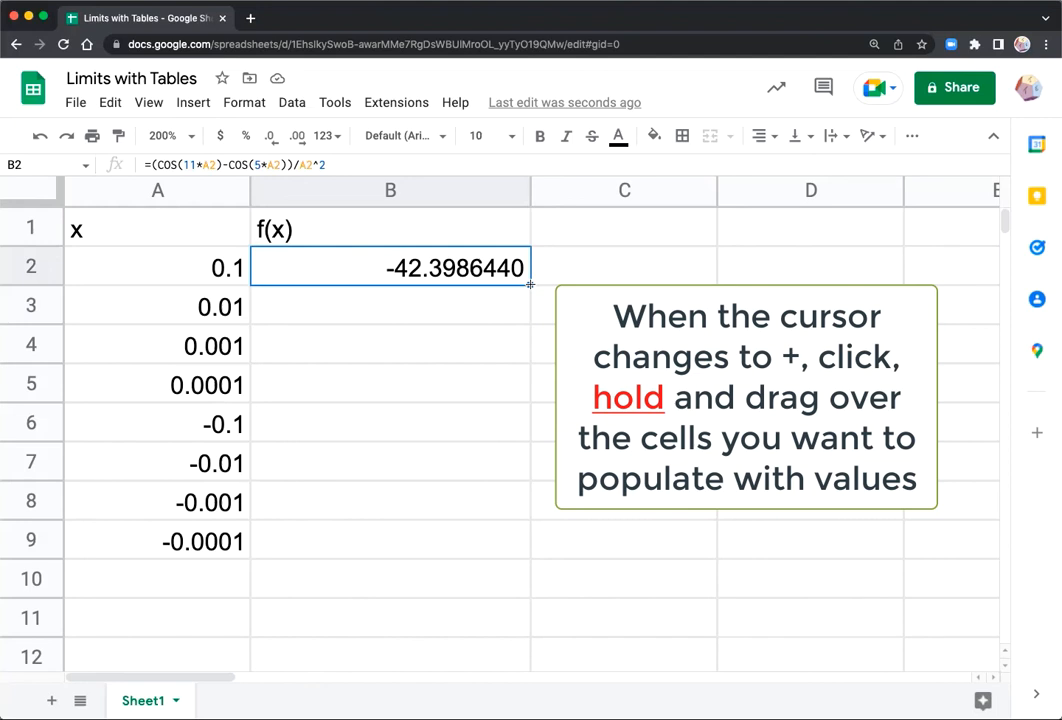
{"action": "left_click_drag", "start_coordinate": [530, 284], "coordinate": [524, 541]}
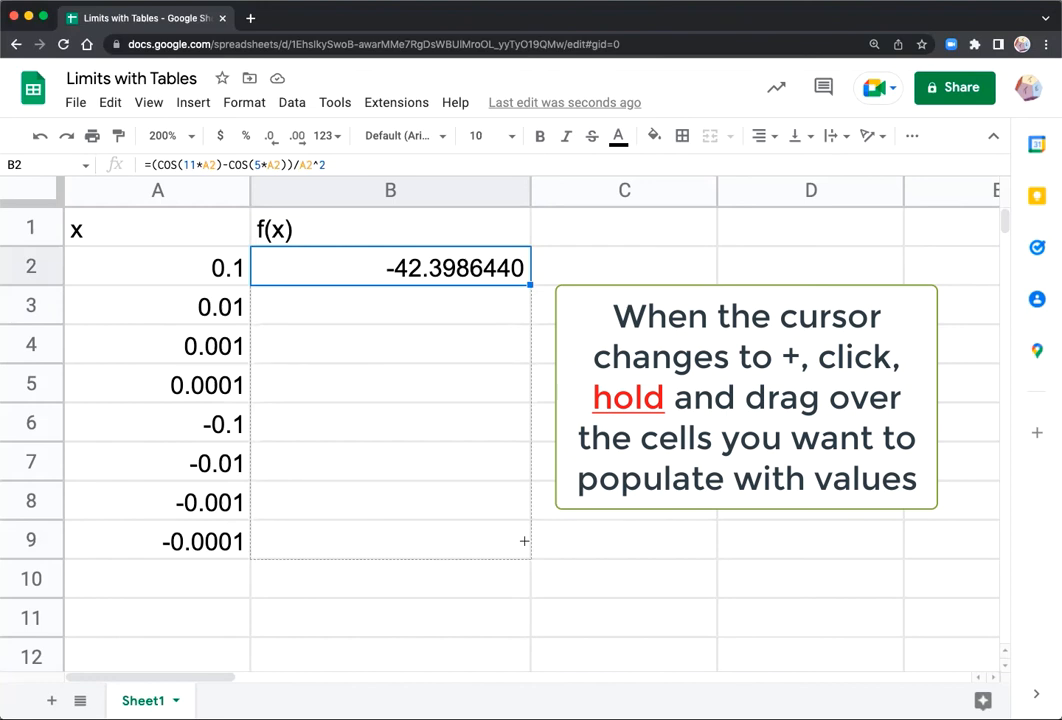
{"action": "left_click_drag", "start_coordinate": [524, 541], "coordinate": [526, 543]}
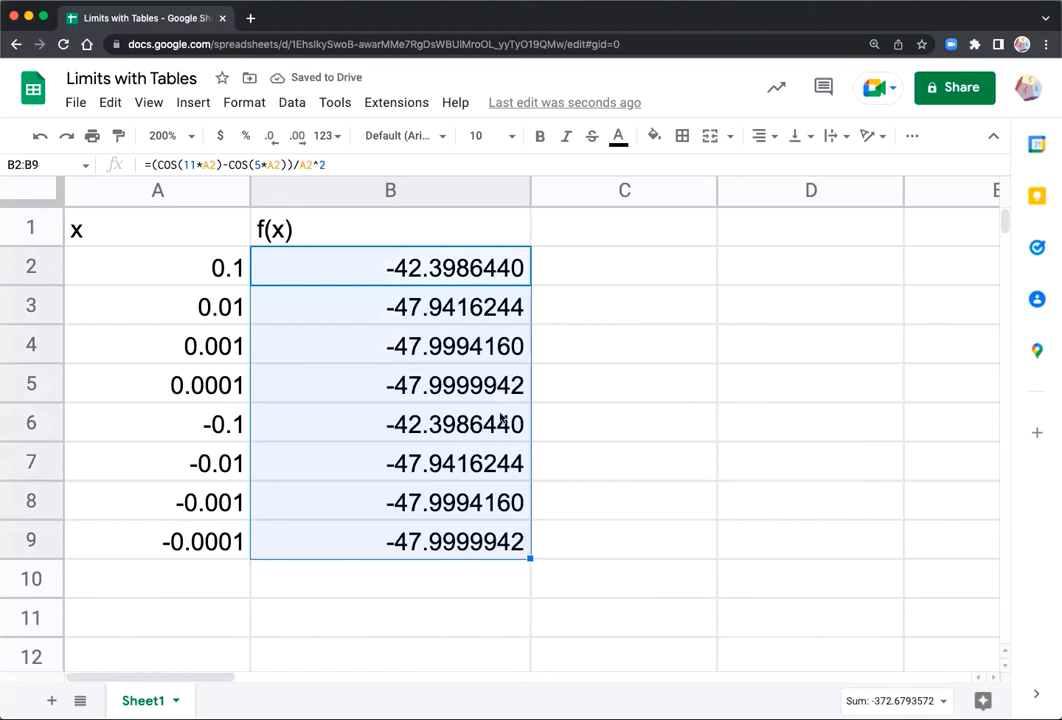
- Inspect the formulas in B2, B3 and B4 to check which x cell each one references
{"action": "left_click", "coordinate": [473, 272]}
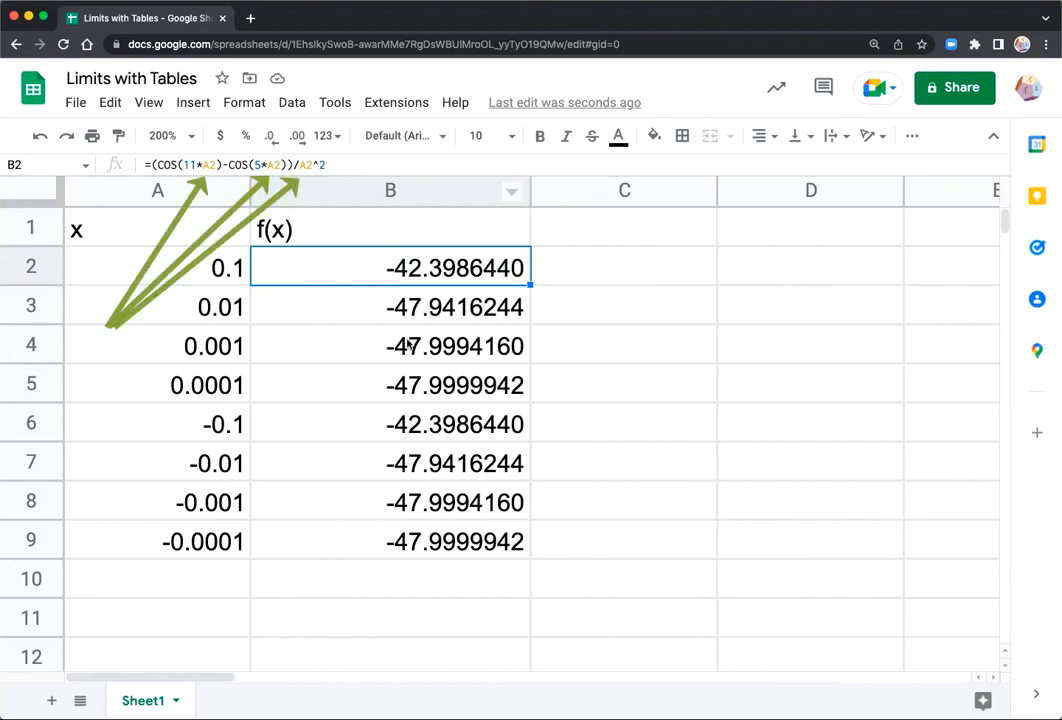
{"action": "left_click", "coordinate": [397, 316]}
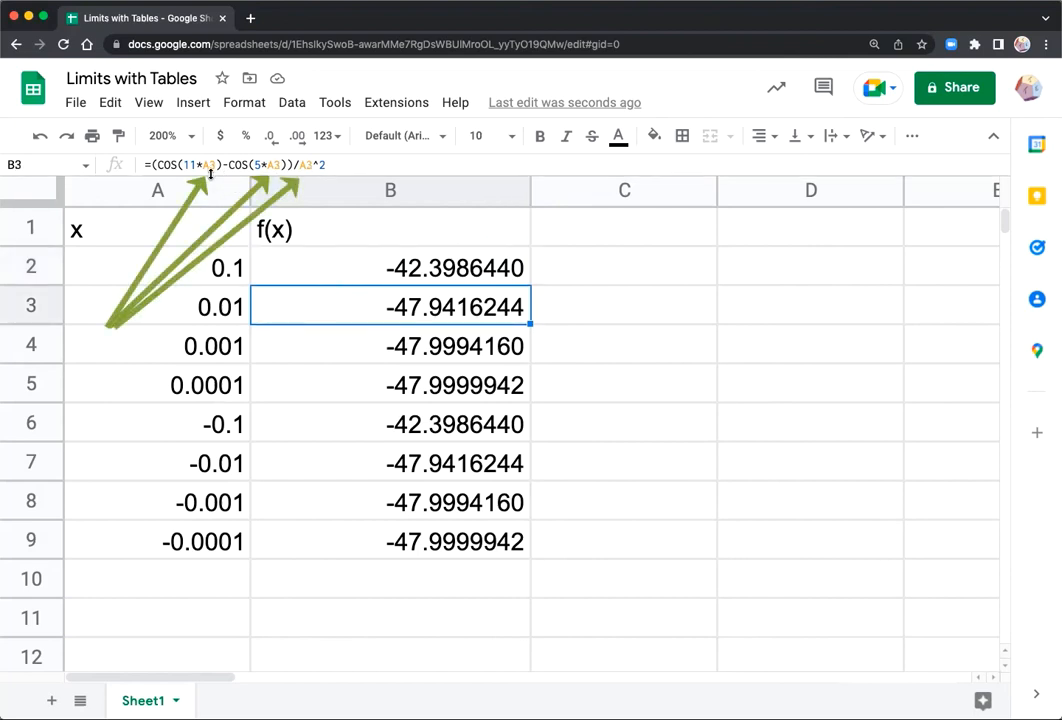
{"action": "left_click", "coordinate": [340, 346]}
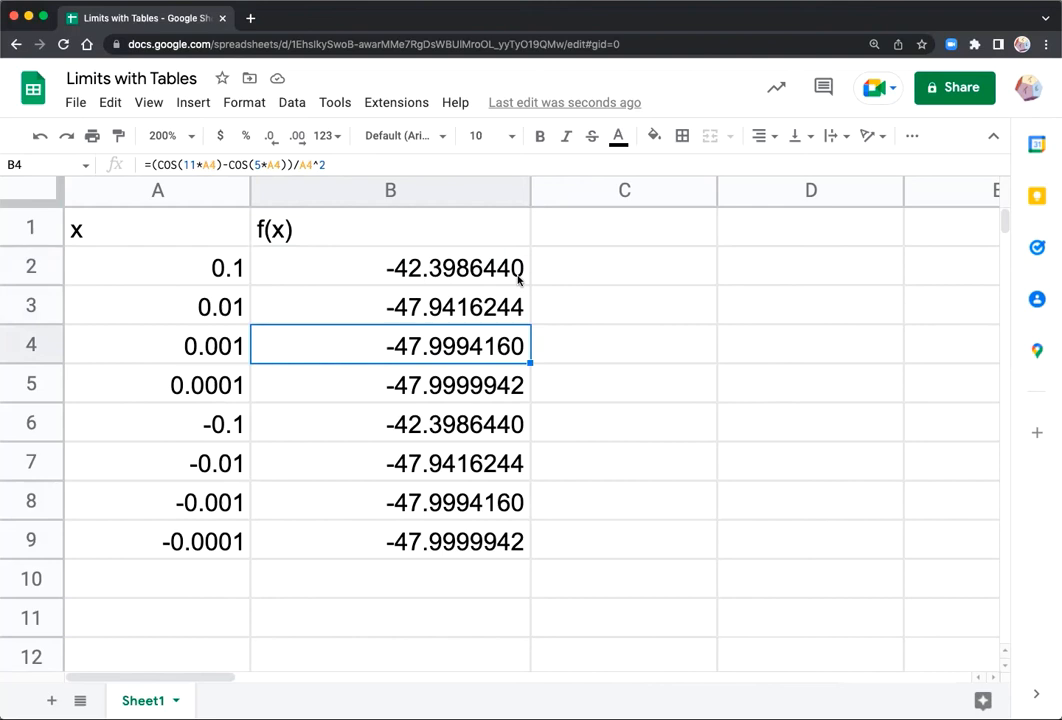
- Try showing B4 with nine decimal places and return it to seven
{"action": "left_click", "coordinate": [296, 143]}
{"action": "left_click", "coordinate": [296, 143]}
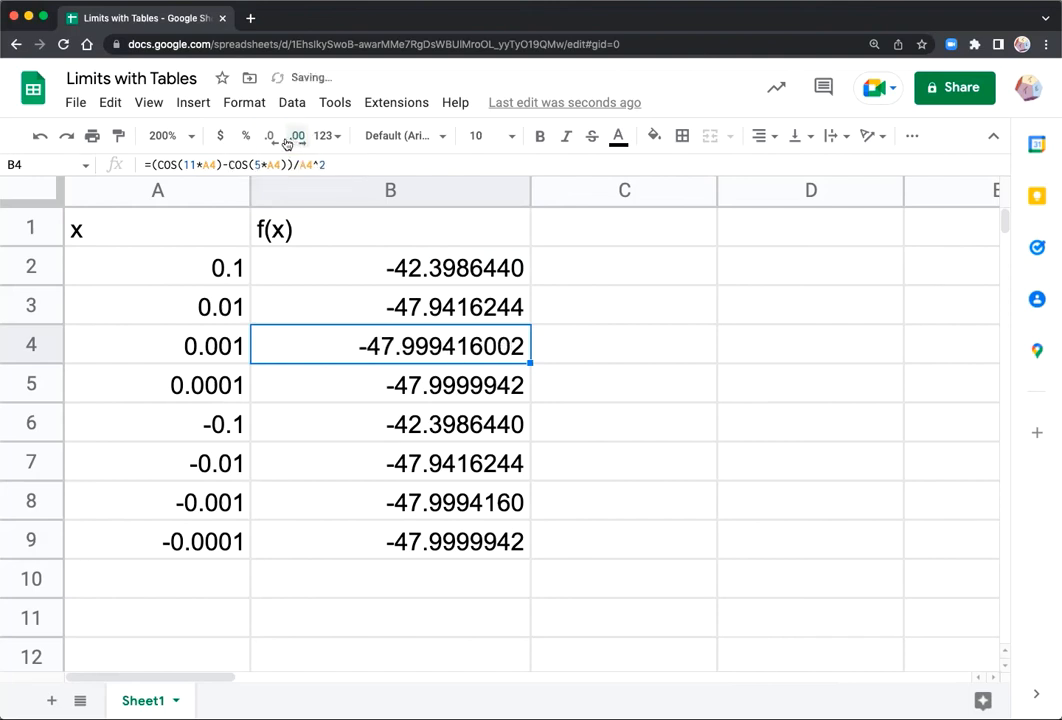
{"action": "left_click", "coordinate": [271, 141]}
{"action": "left_click", "coordinate": [271, 141]}
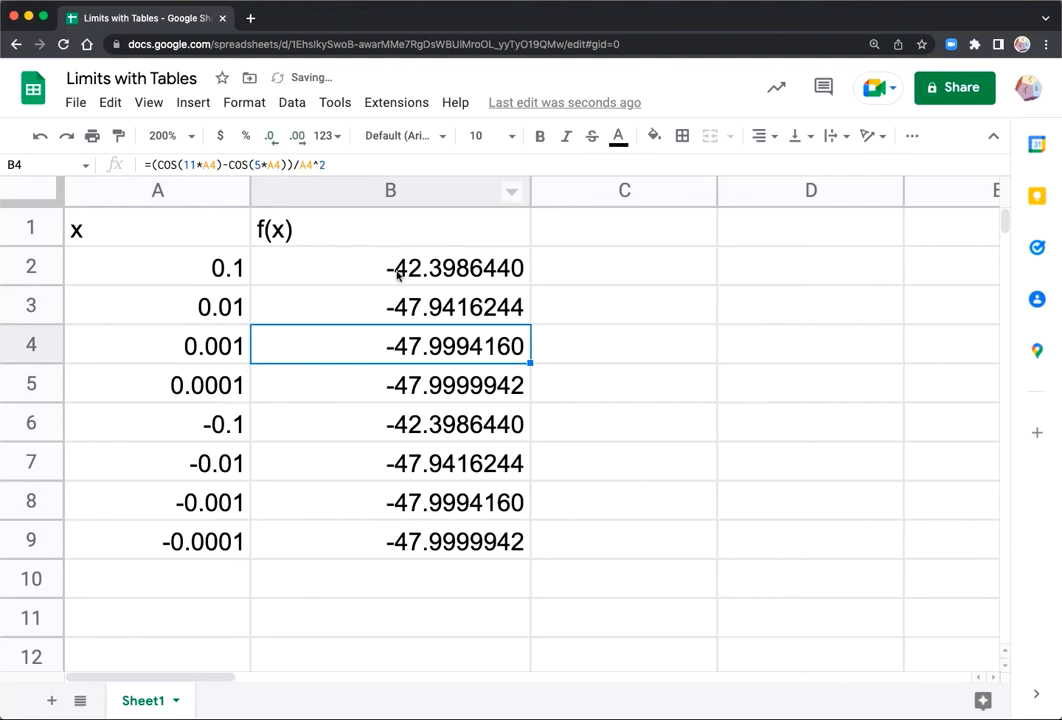
- Increase the displayed precision of the f(x) values in B2 to B9 to ten decimal places
{"action": "left_click_drag", "start_coordinate": [389, 268], "coordinate": [400, 541]}
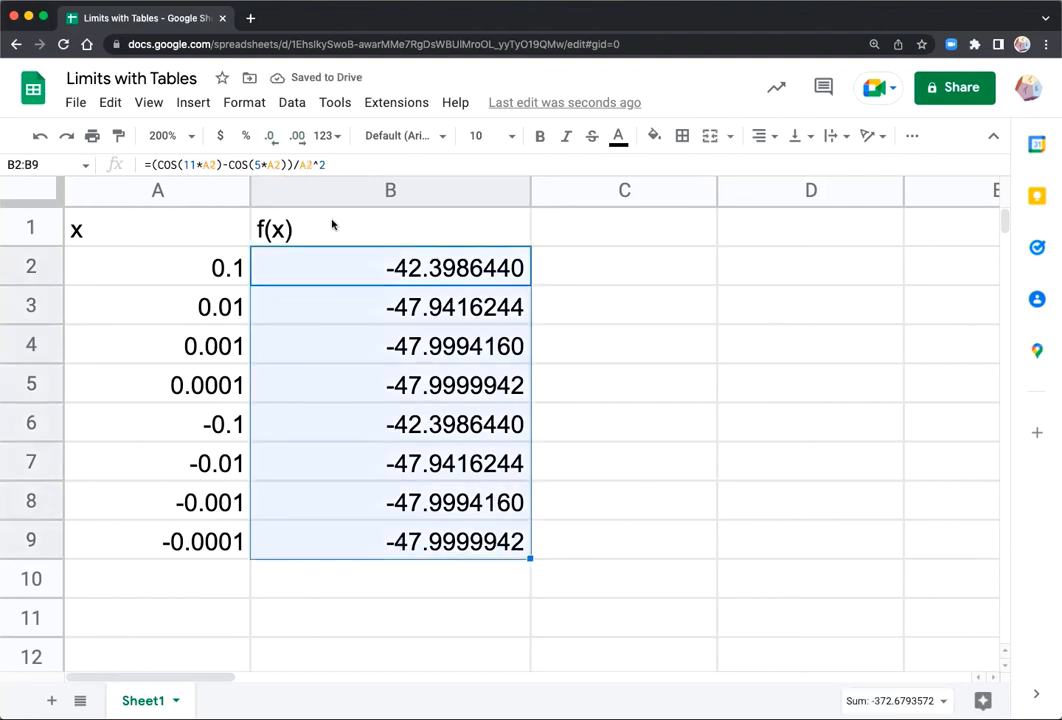
{"action": "left_click", "coordinate": [302, 142]}
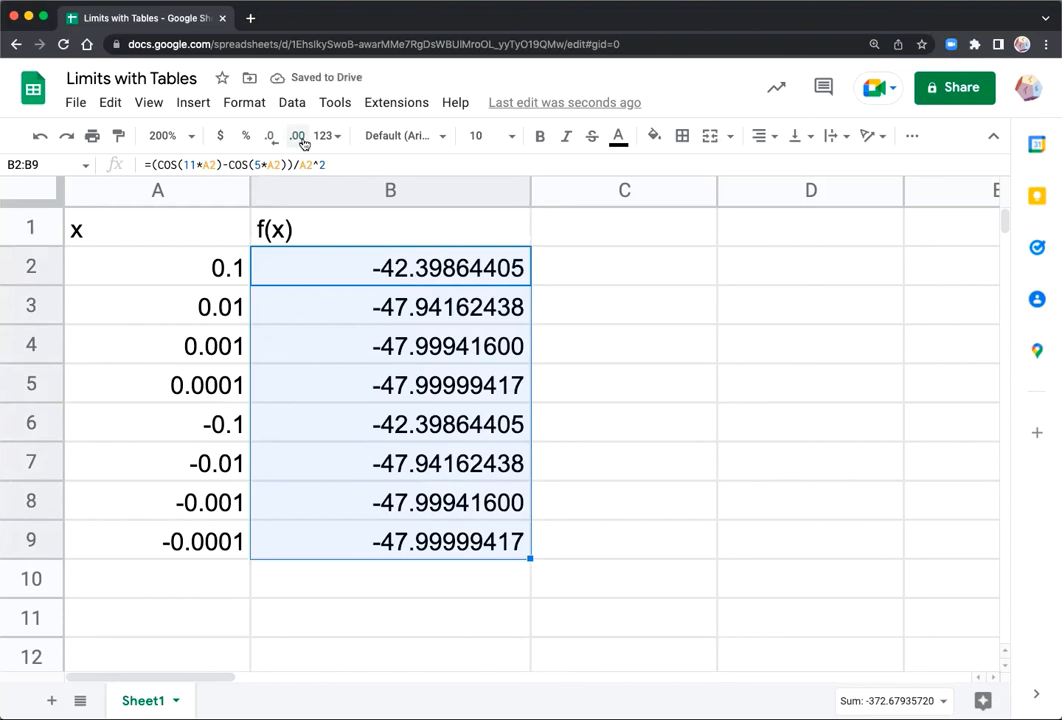
{"action": "left_click", "coordinate": [302, 142]}
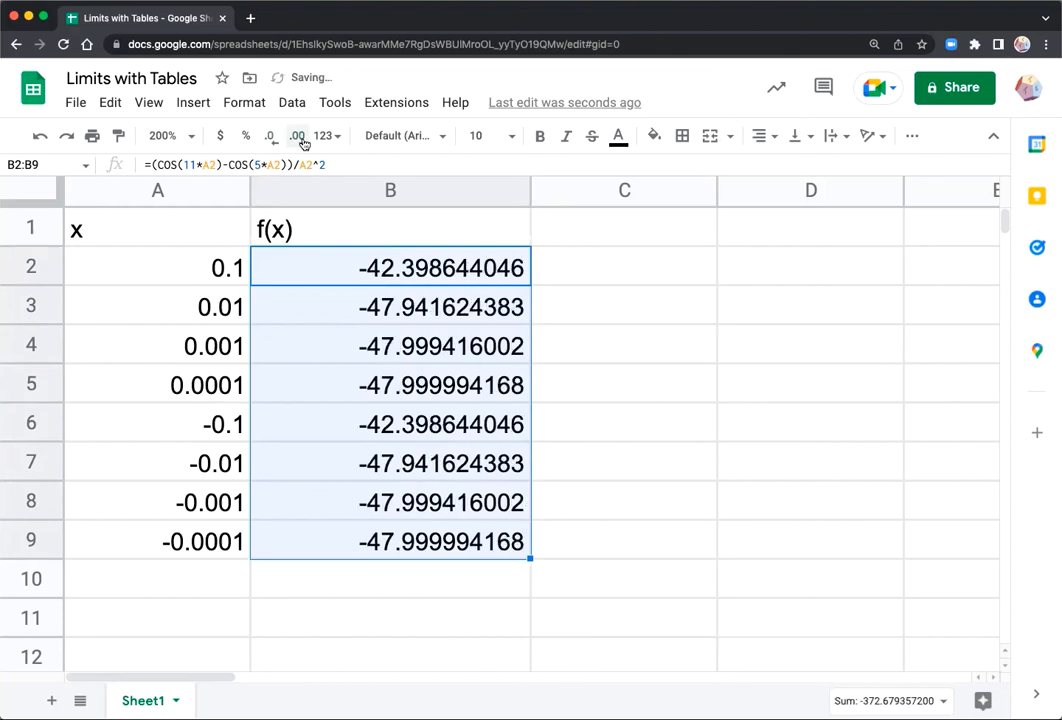
{"action": "left_click", "coordinate": [302, 142]}
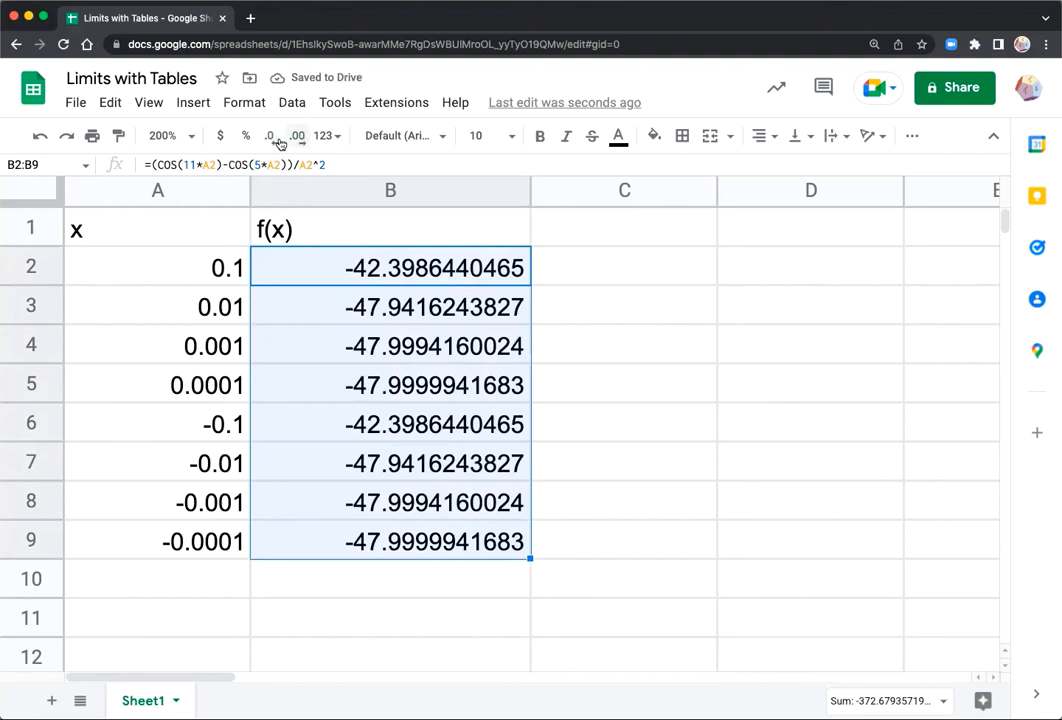
- Reduce the f(x) values in B2 to B9 to two decimal places
{"action": "left_click", "coordinate": [279, 142]}
{"action": "left_click", "coordinate": [279, 142]}
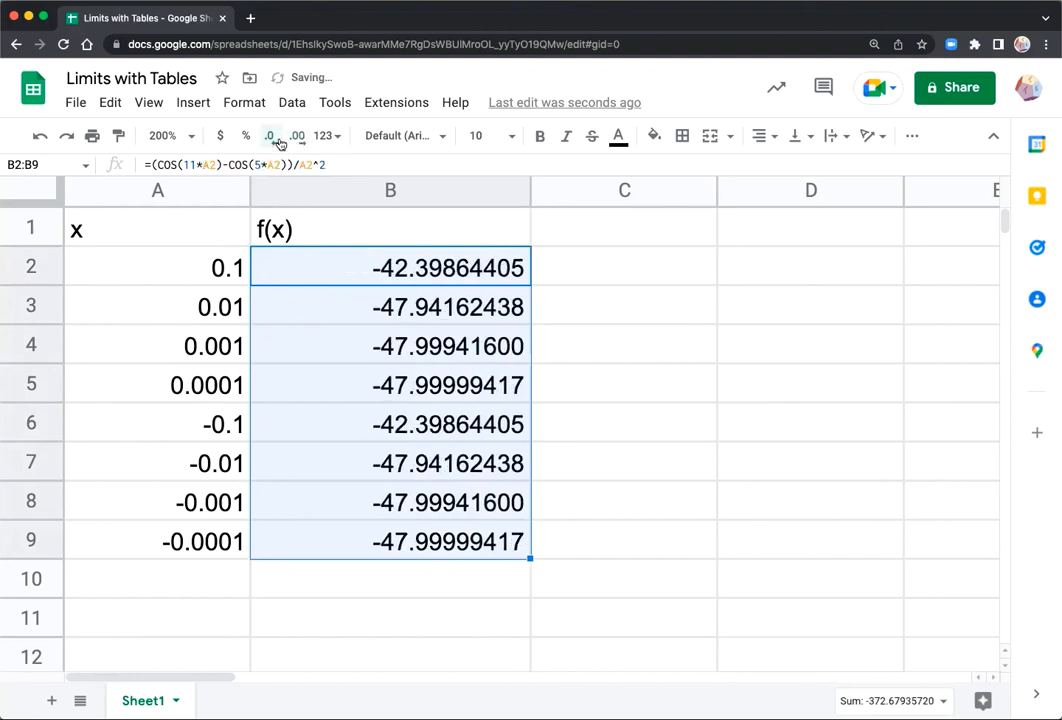
{"action": "left_click", "coordinate": [279, 142]}
{"action": "left_click", "coordinate": [279, 142]}
{"action": "left_click", "coordinate": [279, 142]}
{"action": "left_click", "coordinate": [279, 142]}
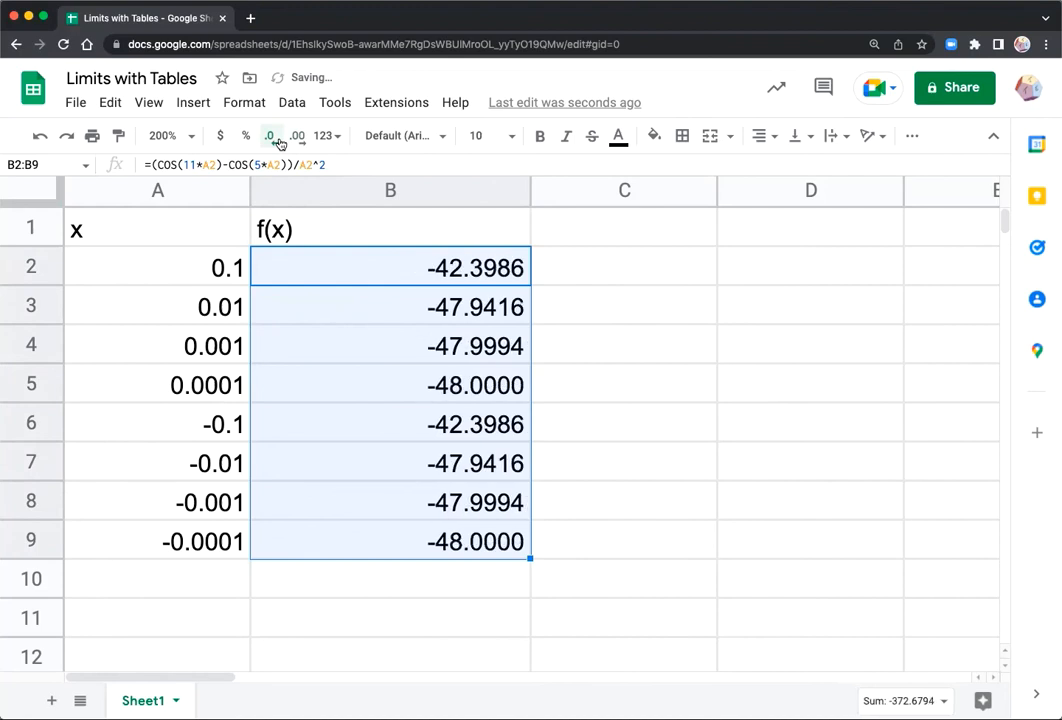
{"action": "left_click", "coordinate": [279, 142]}
{"action": "left_click", "coordinate": [279, 142]}
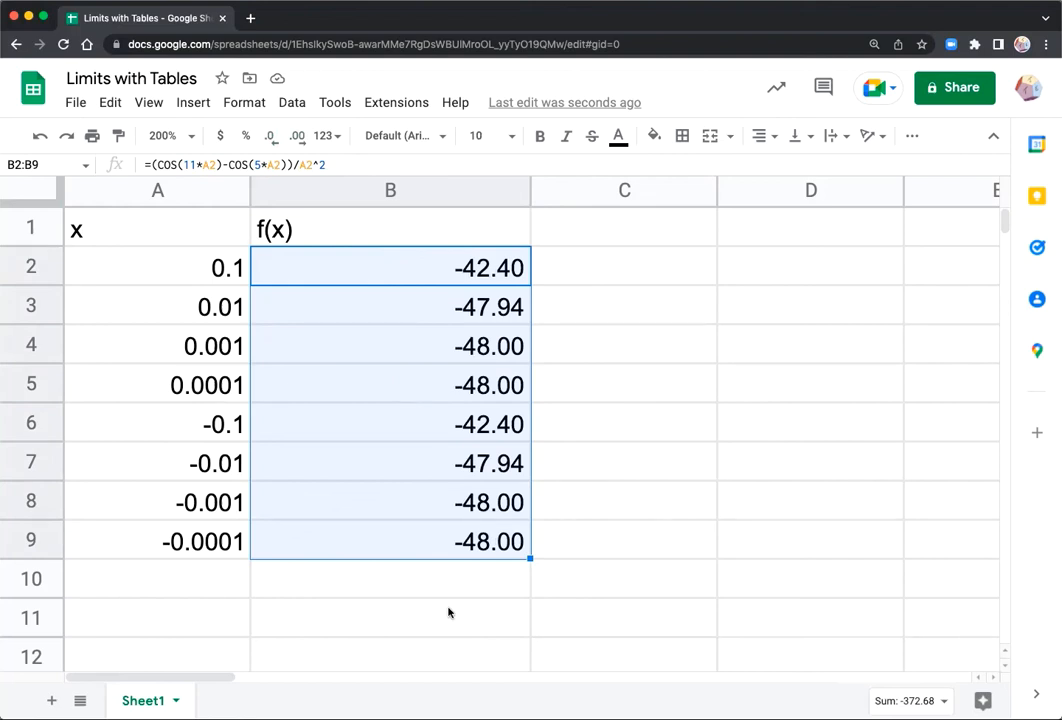
- Display the f(x) values in B2 to B9 with eight decimal places
{"action": "left_click", "coordinate": [301, 137]}
{"action": "left_click", "coordinate": [301, 137]}
{"action": "left_click", "coordinate": [301, 137]}
{"action": "left_click", "coordinate": [301, 137]}
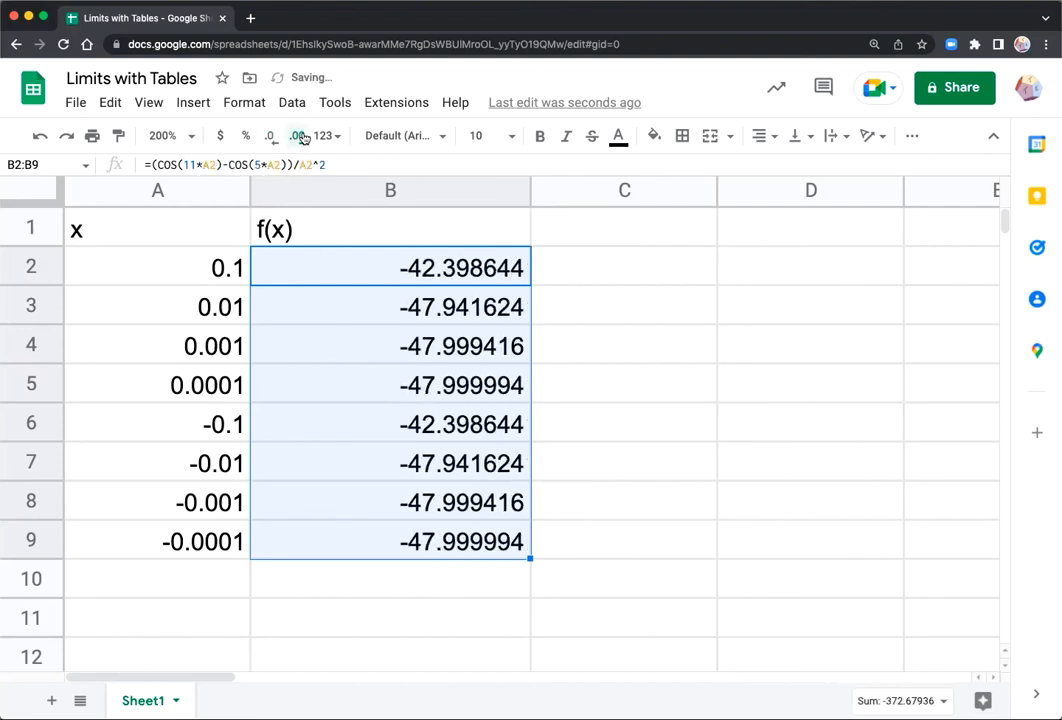
{"action": "left_click", "coordinate": [301, 137]}
{"action": "left_click", "coordinate": [301, 137]}
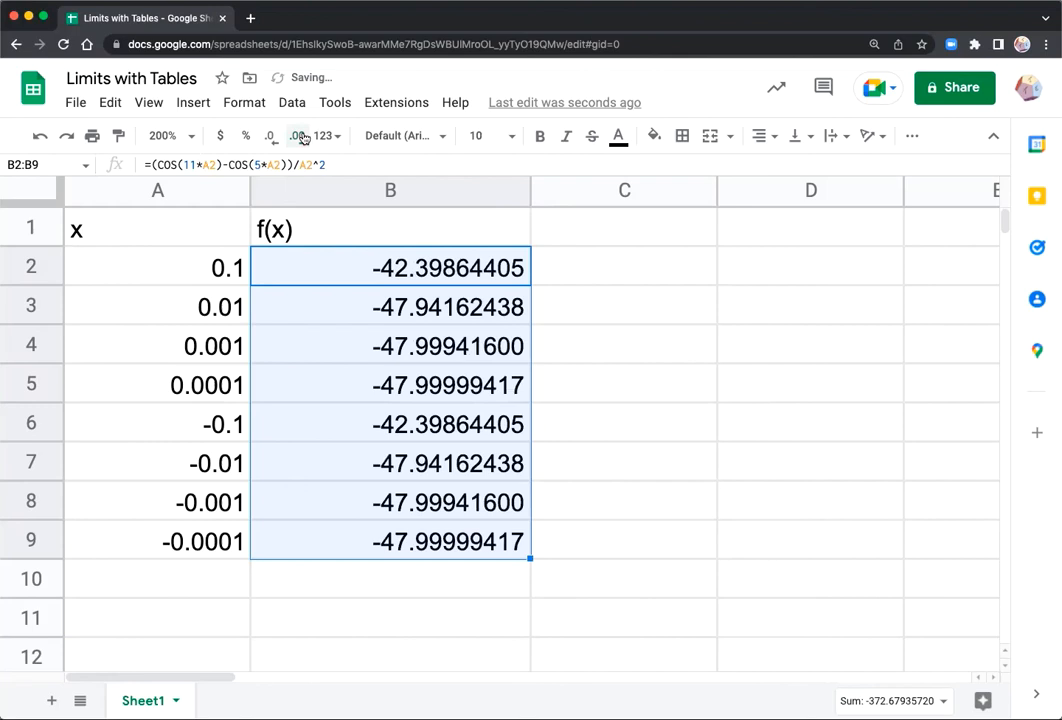